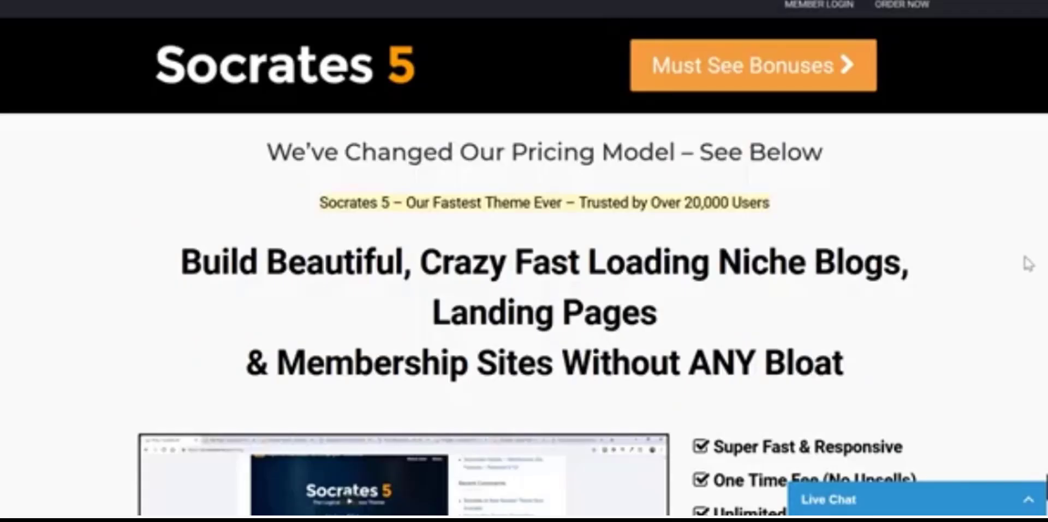
scroll(524, 260, "down", 6)
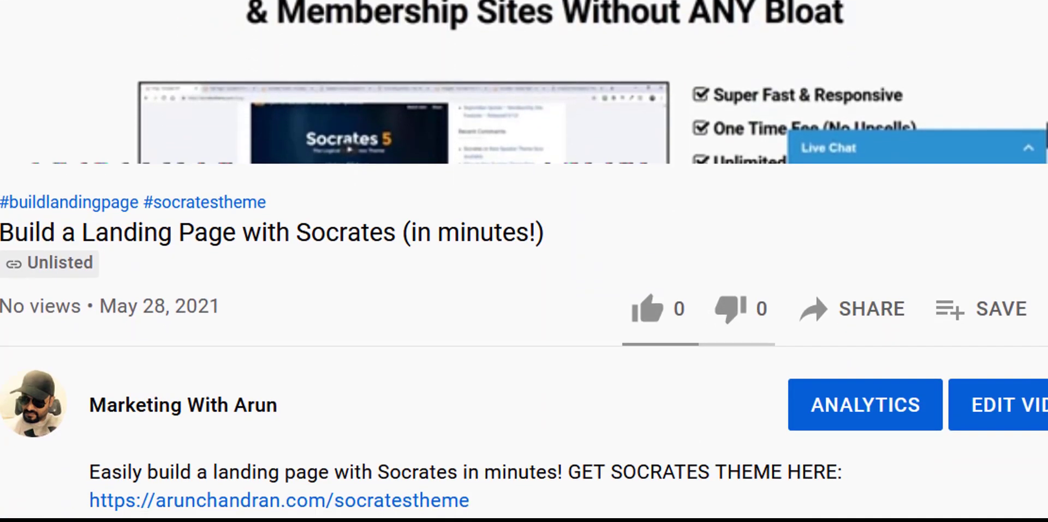
scroll(524, 261, "down", 2)
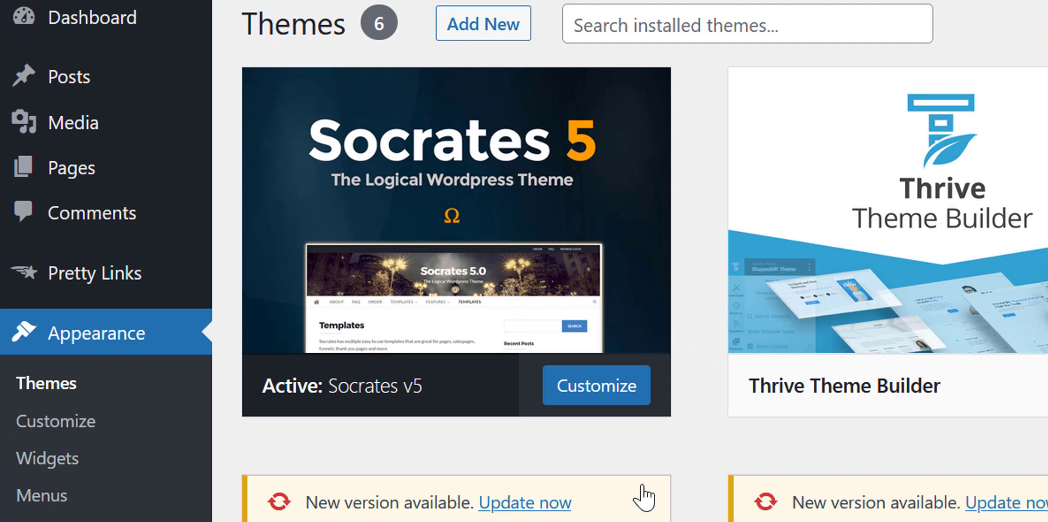
- Add a new page and title it with the site owner's first name in possessive form followed by "Landing Page"
mouse_move(320, 409)
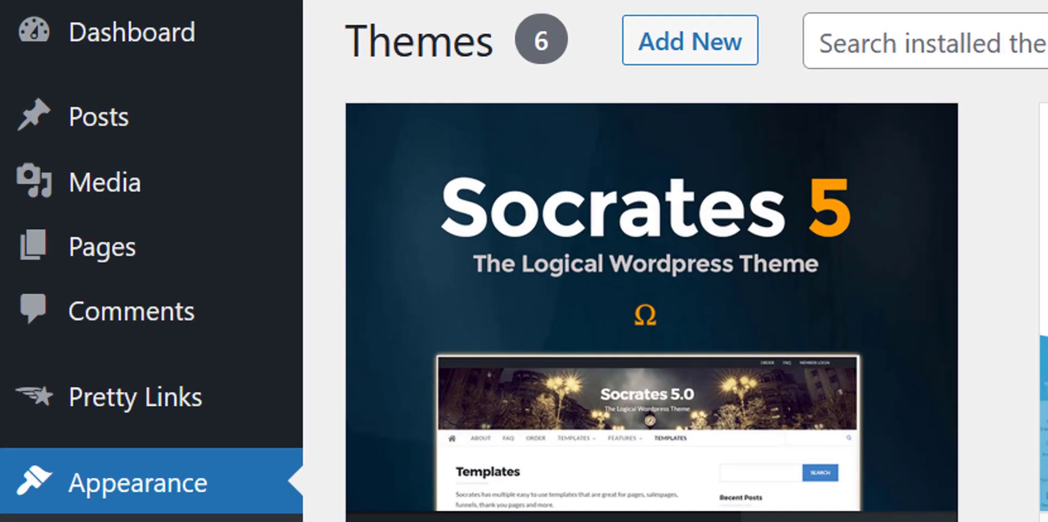
left_click(79, 169)
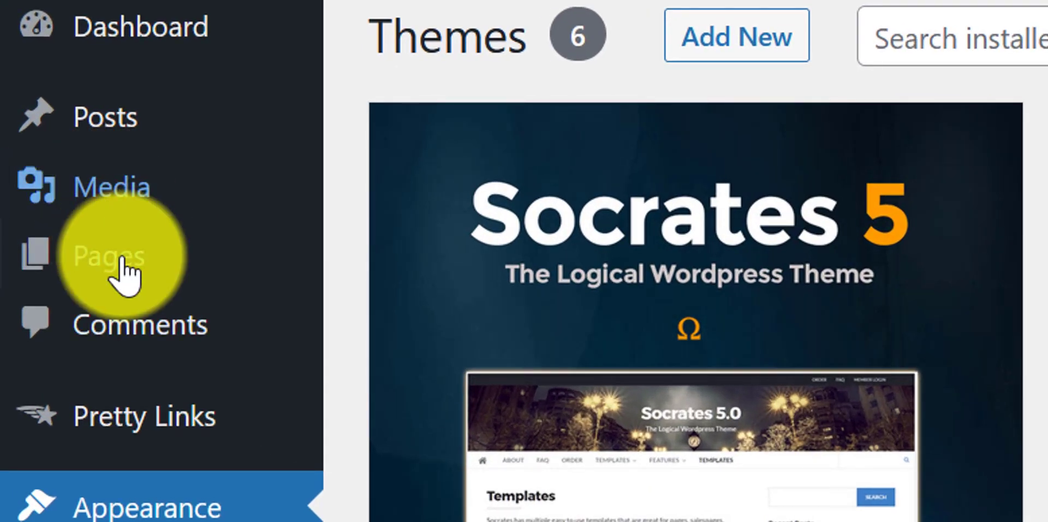
mouse_move(129, 276)
left_click(376, 327)
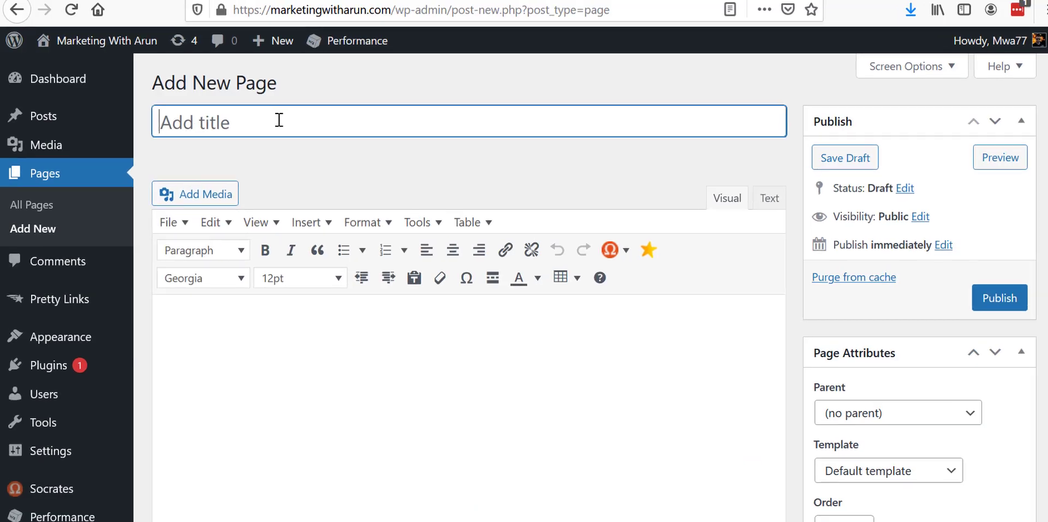
type("Arun'")
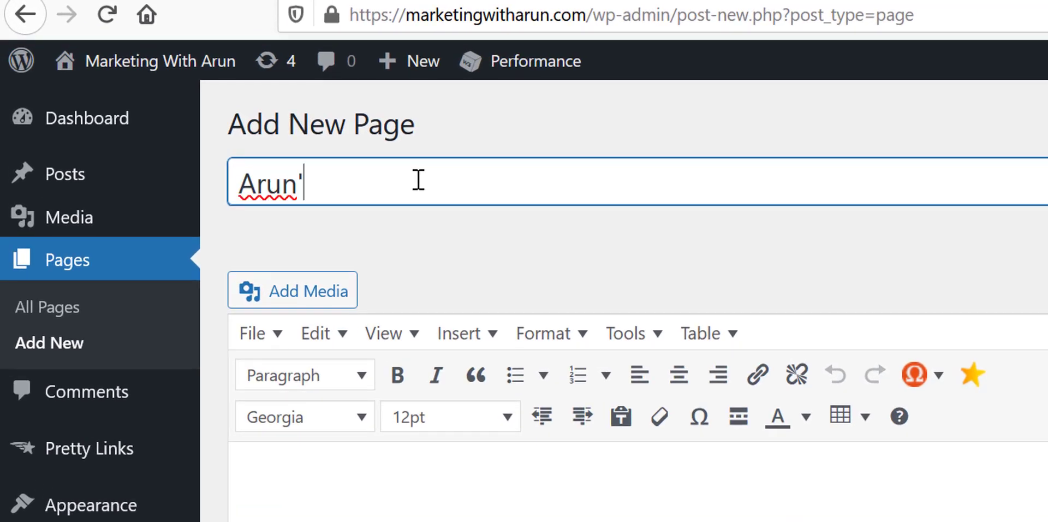
type("s Landing P")
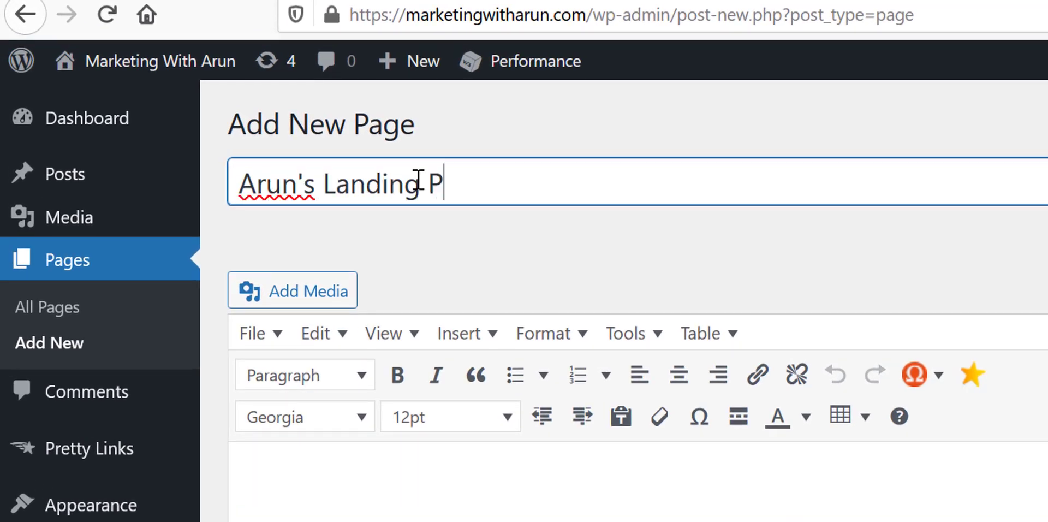
type("age")
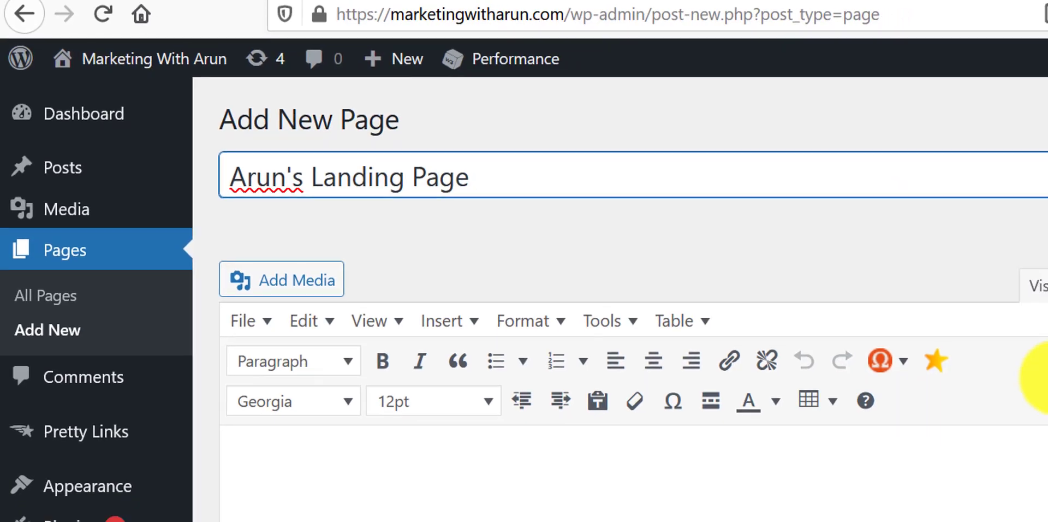
- Set the new page's template to Landing Page in its page attributes
scroll(736, 262, "down", 3)
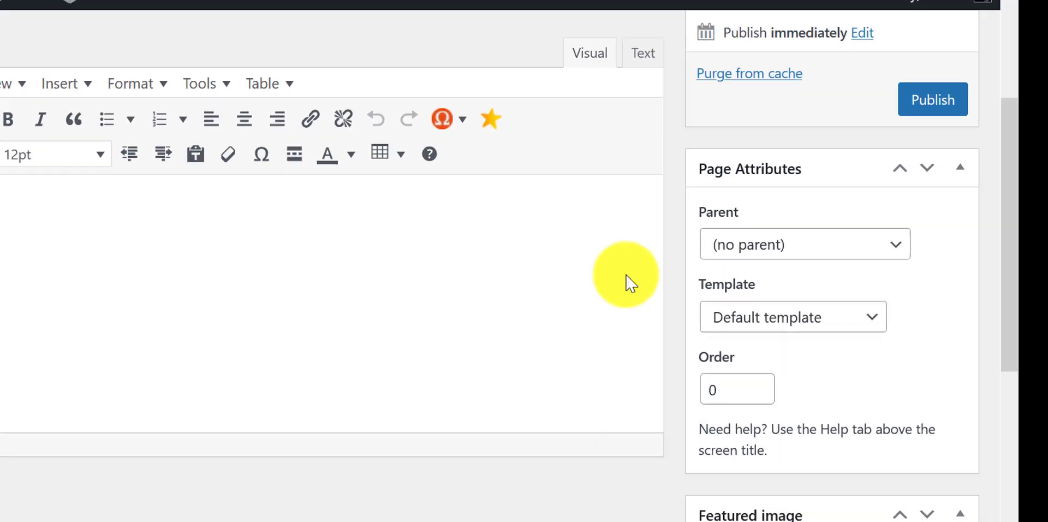
scroll(632, 285, "down", 3)
scroll(631, 286, "up", 3)
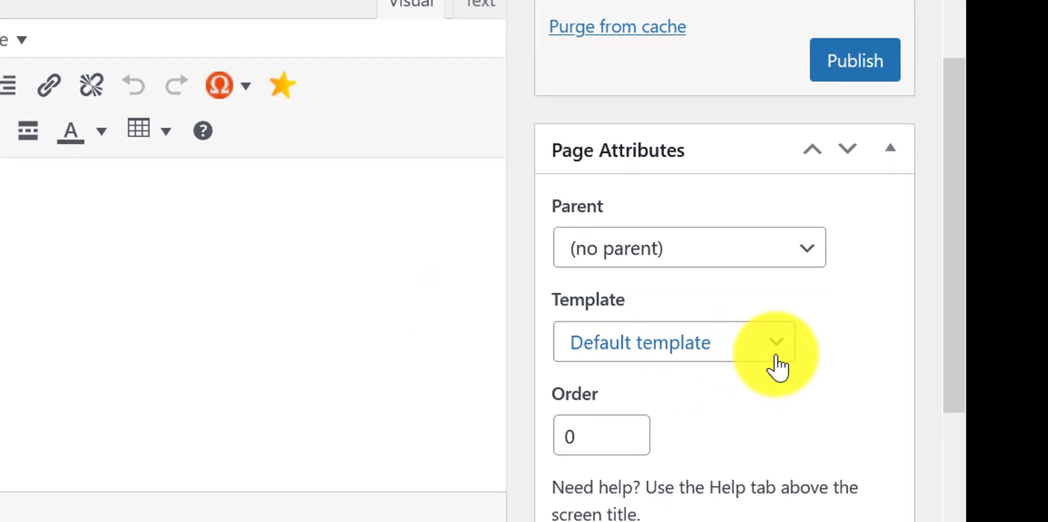
left_click(775, 349)
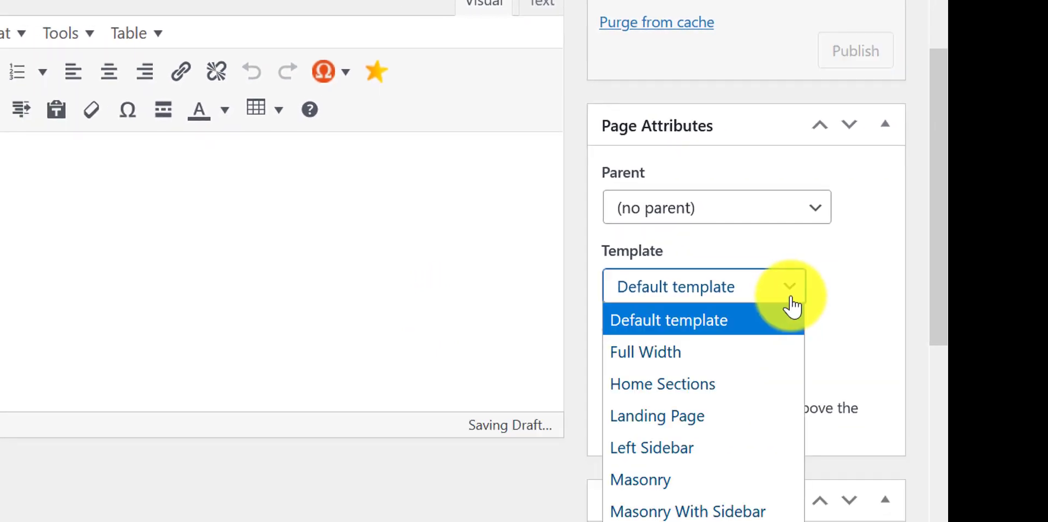
left_click(732, 429)
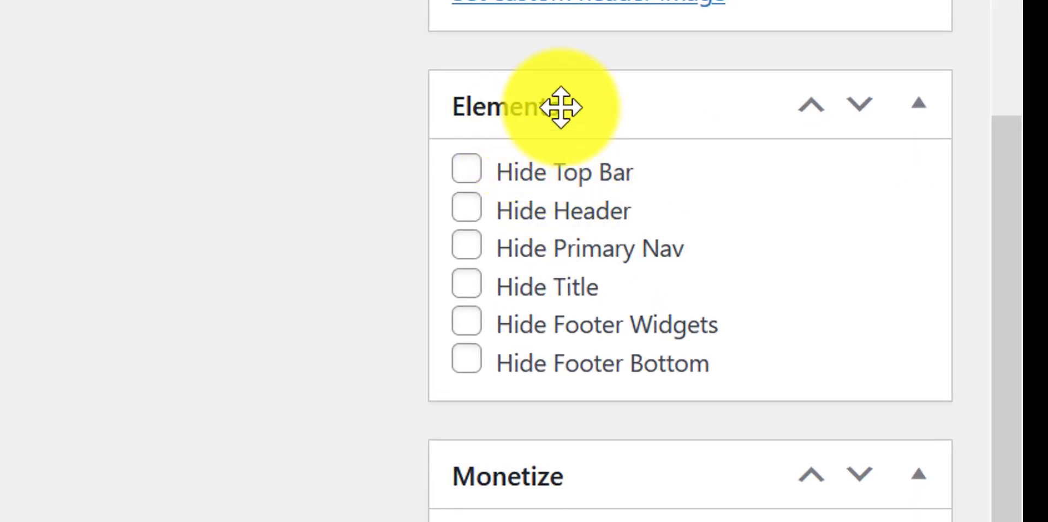
- Hide the page's top bar, header, primary nav, title, footer widgets and footer bottom
left_click(470, 171)
left_click(469, 210)
left_click(468, 246)
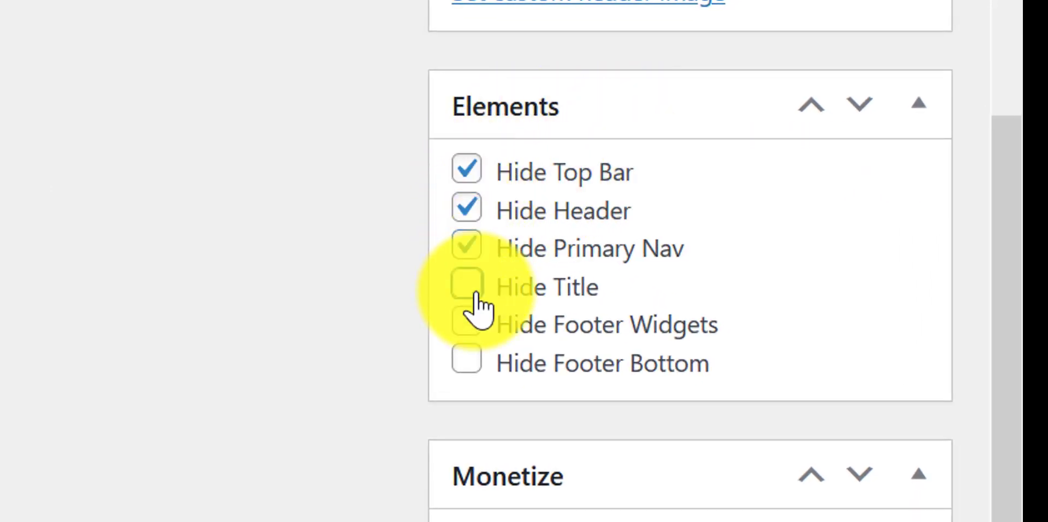
left_click(467, 284)
left_click(468, 323)
left_click(467, 360)
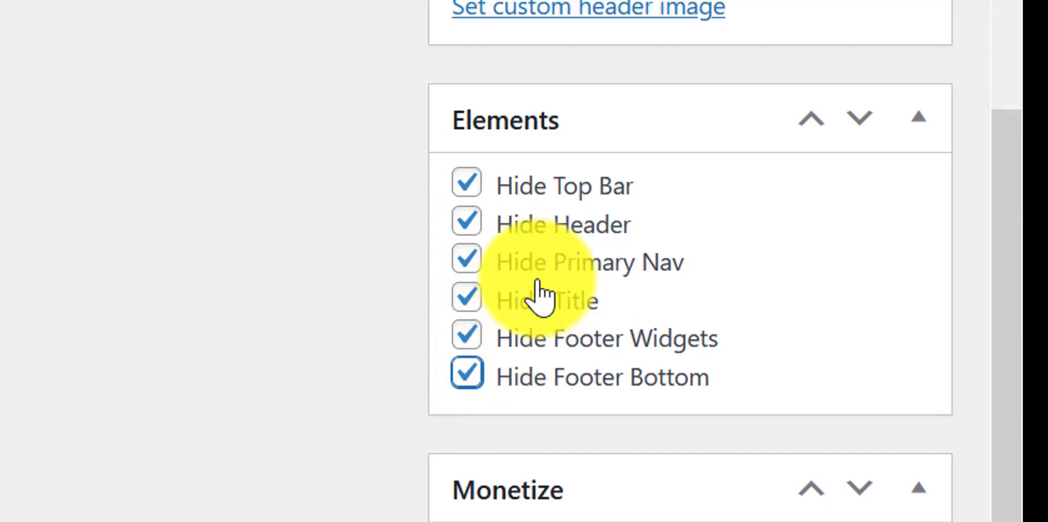
- Save the page as a draft and preview it
scroll(540, 295, "up", 10)
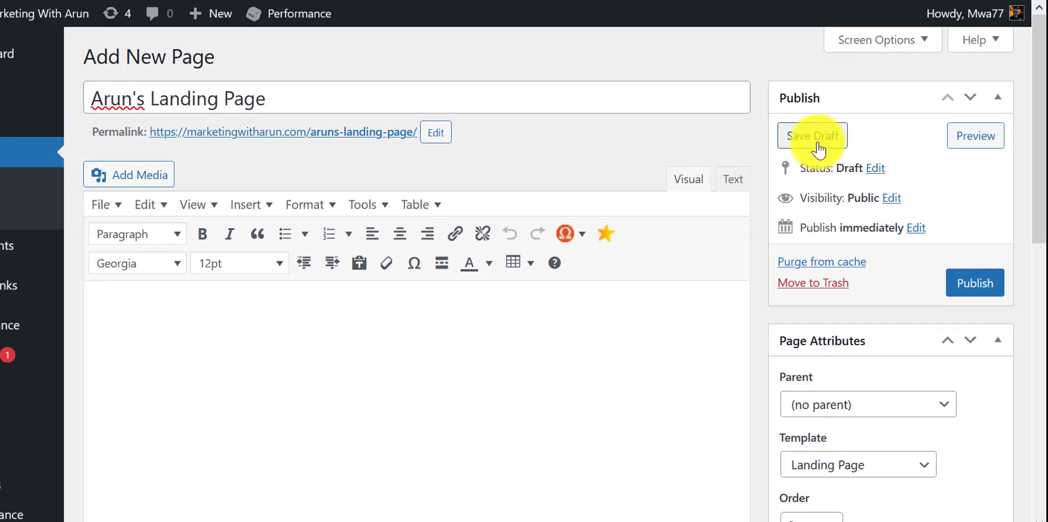
left_click(835, 158)
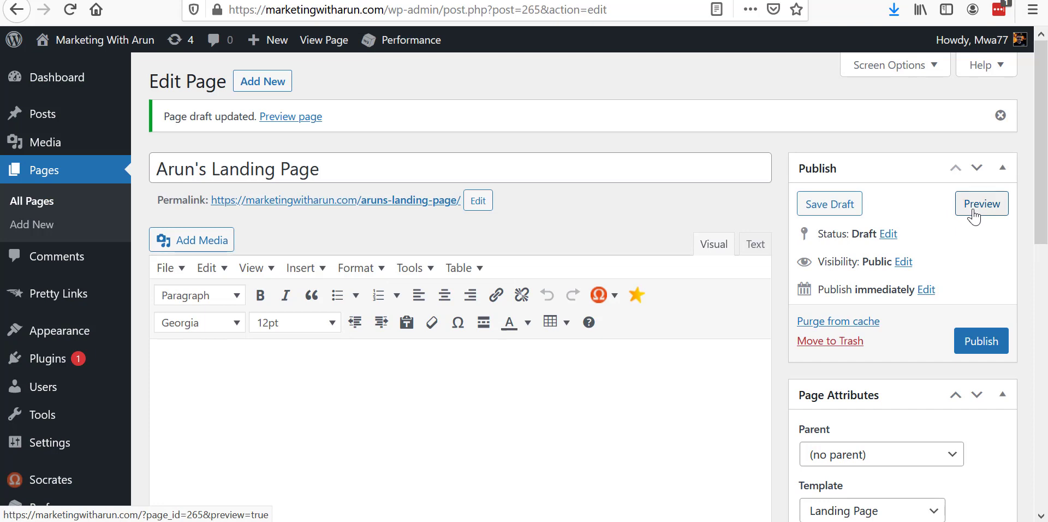
left_click(974, 216)
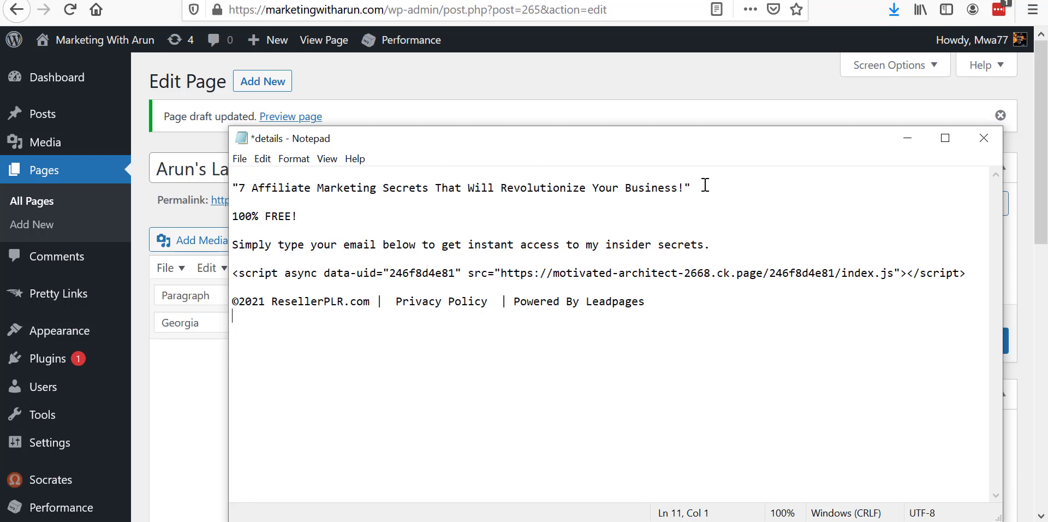
- Copy the headline "7 Affiliate Marketing Secrets That Will Revolutionize Your Business!" from the Notepad details file into the page body, centred
left_click_drag(705, 185, 232, 189)
key("ctrl+c")
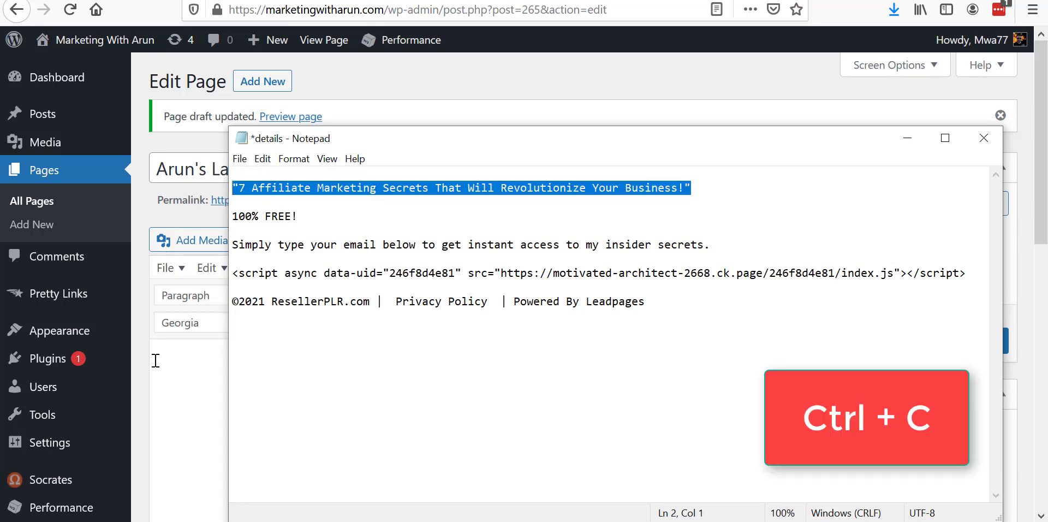
left_click(207, 384)
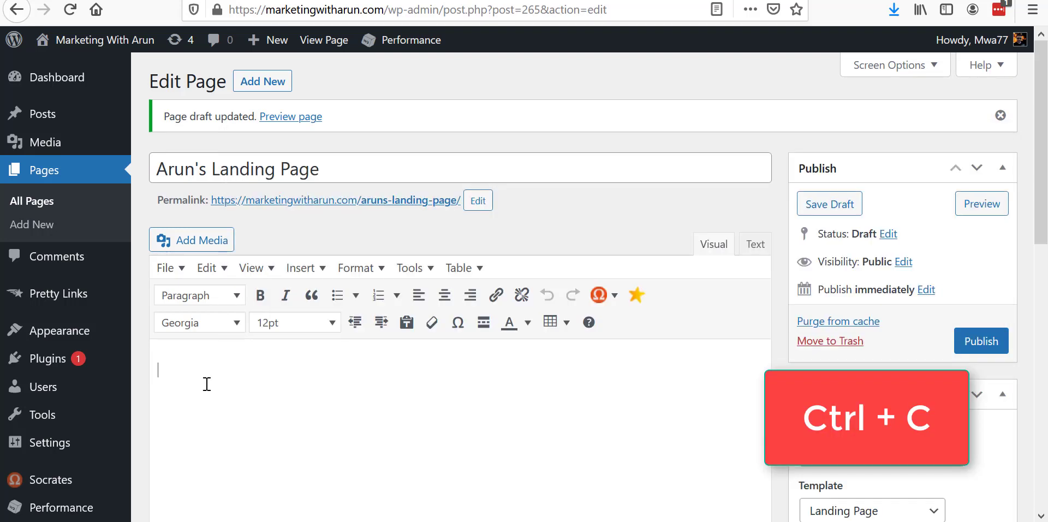
left_click(444, 294)
key("ctrl+v")
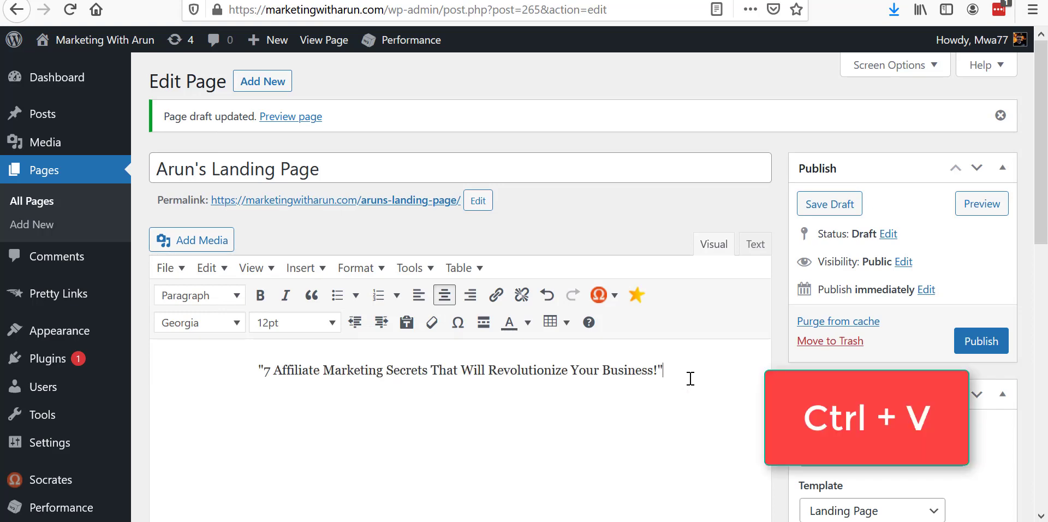
- Format the pasted headline as Heading 1 in the Impact font at 36pt
left_click_drag(691, 378, 243, 370)
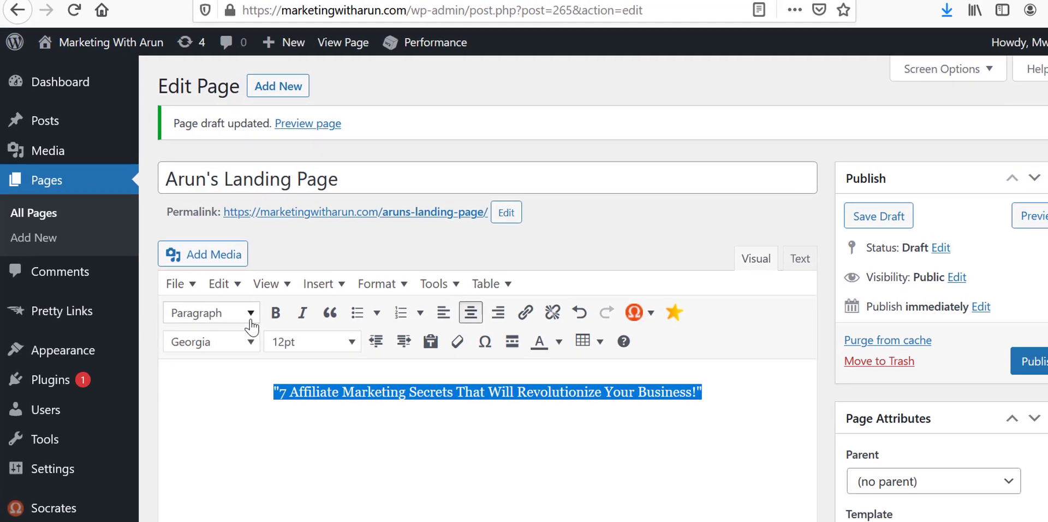
left_click(250, 321)
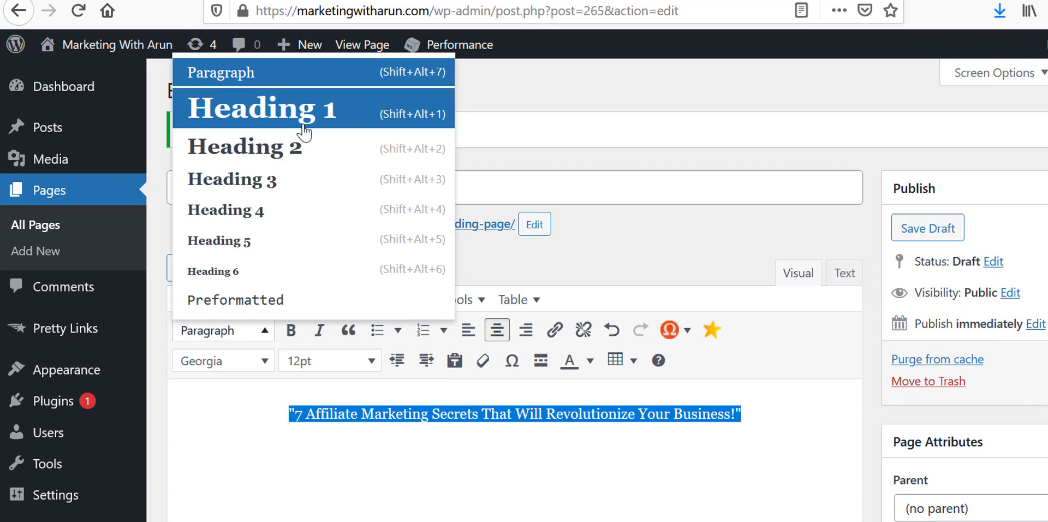
left_click(304, 131)
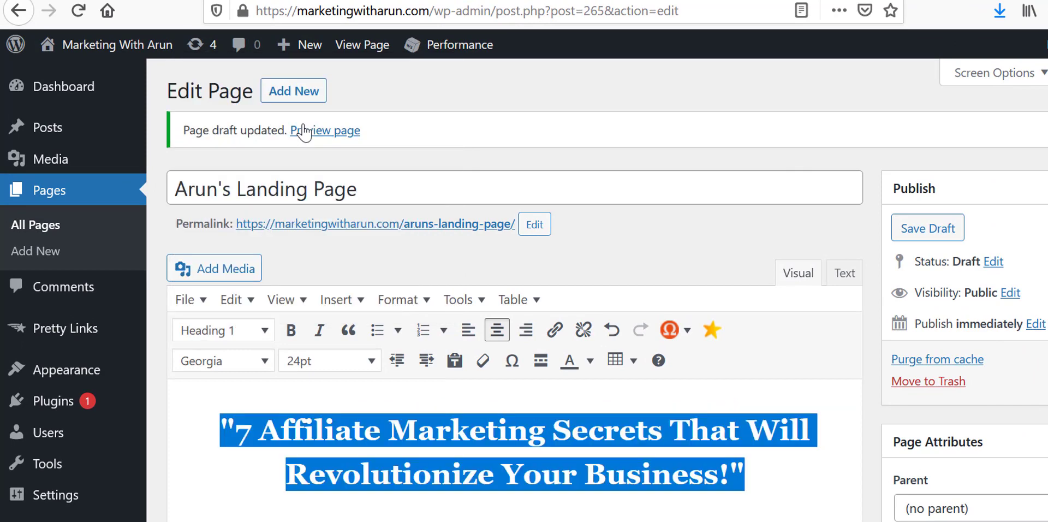
left_click(265, 361)
left_click(245, 448)
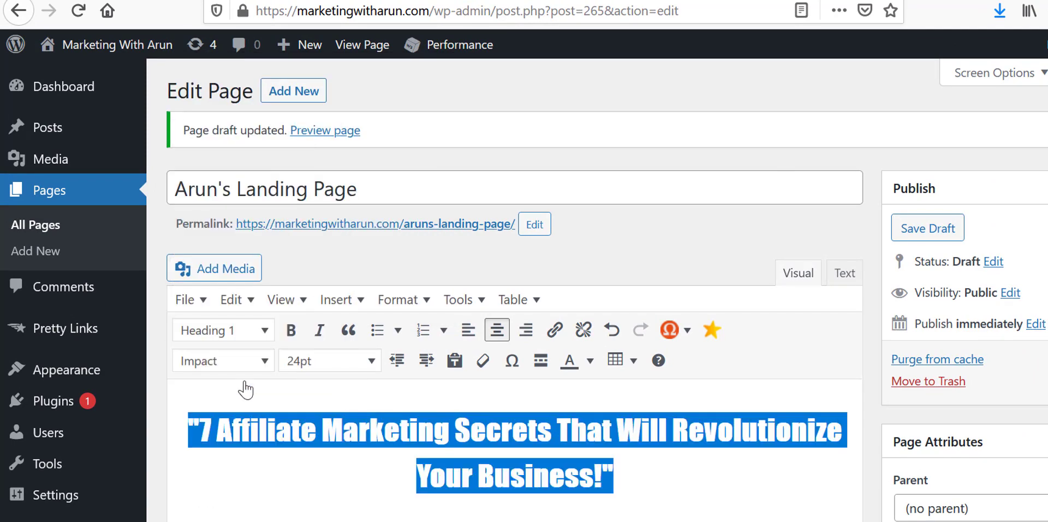
left_click(368, 364)
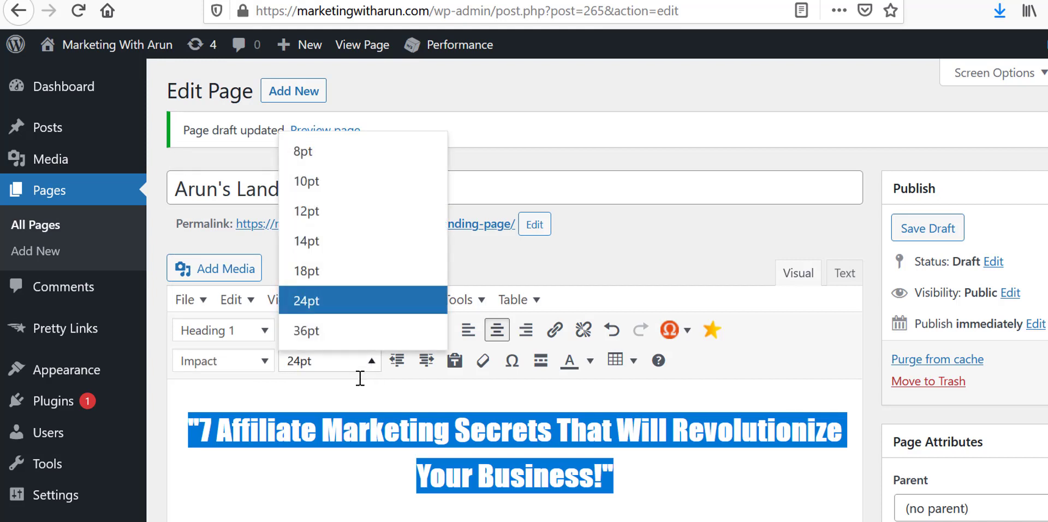
left_click(306, 330)
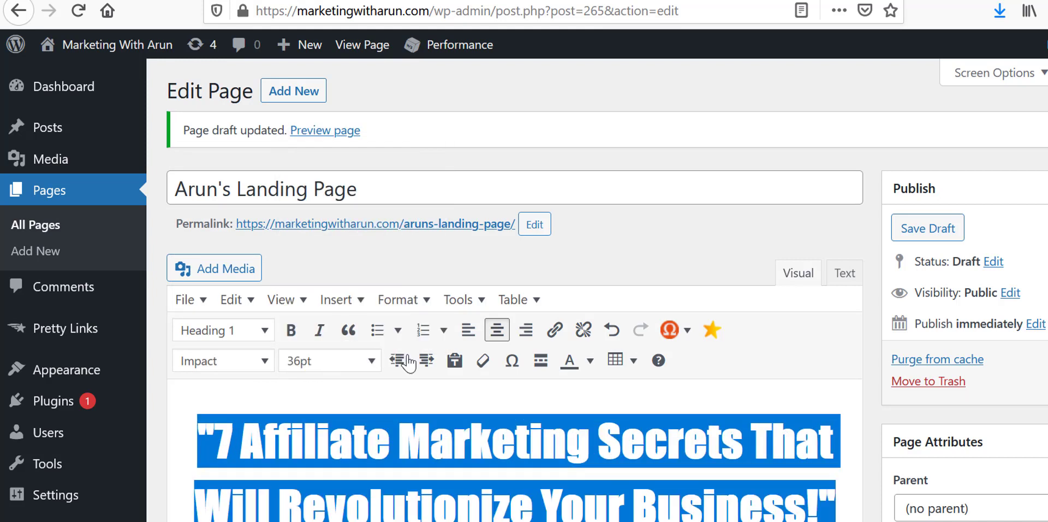
- Apply the custom text colour a60303 to the headline
left_click(590, 361)
left_click(558, 475)
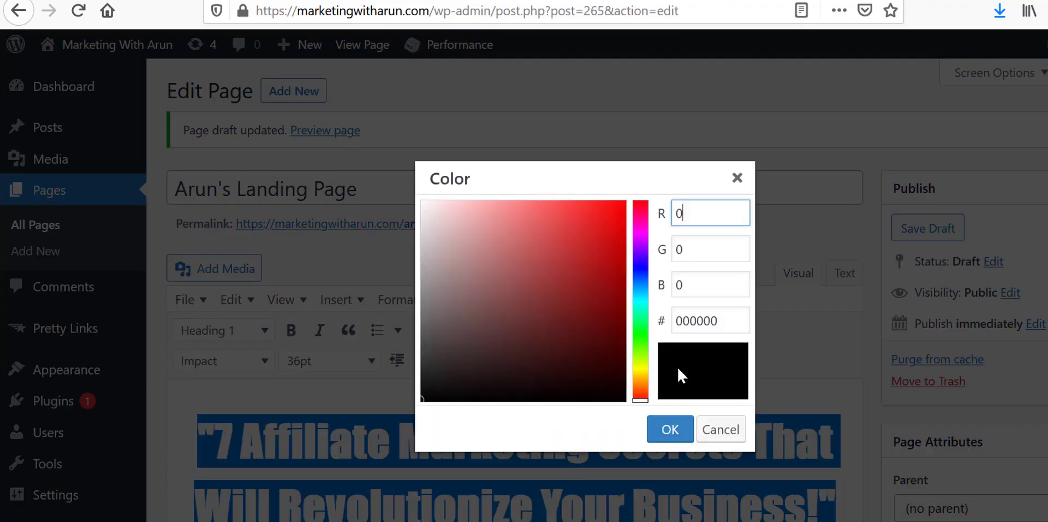
double_click(715, 323)
type("a")
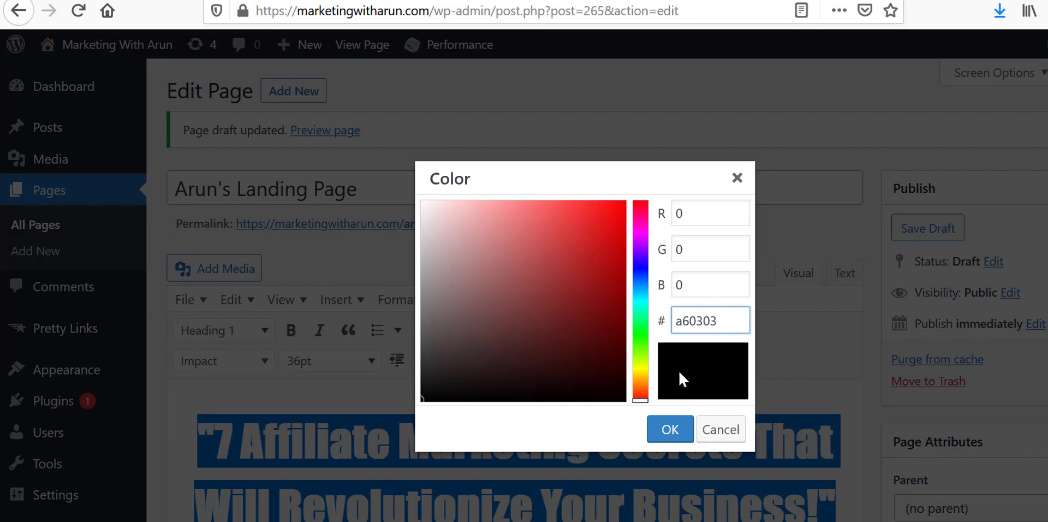
type("60303")
left_click(668, 429)
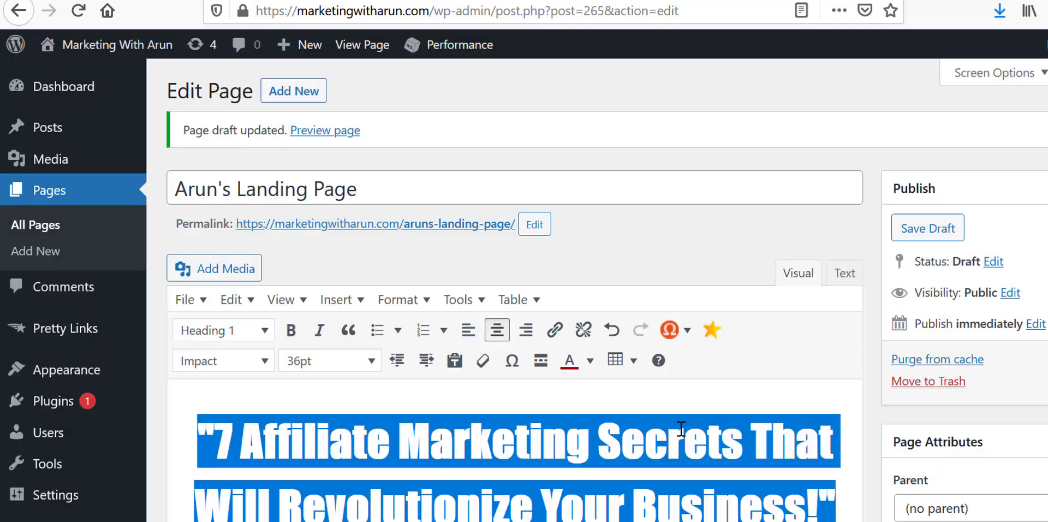
left_click(737, 415)
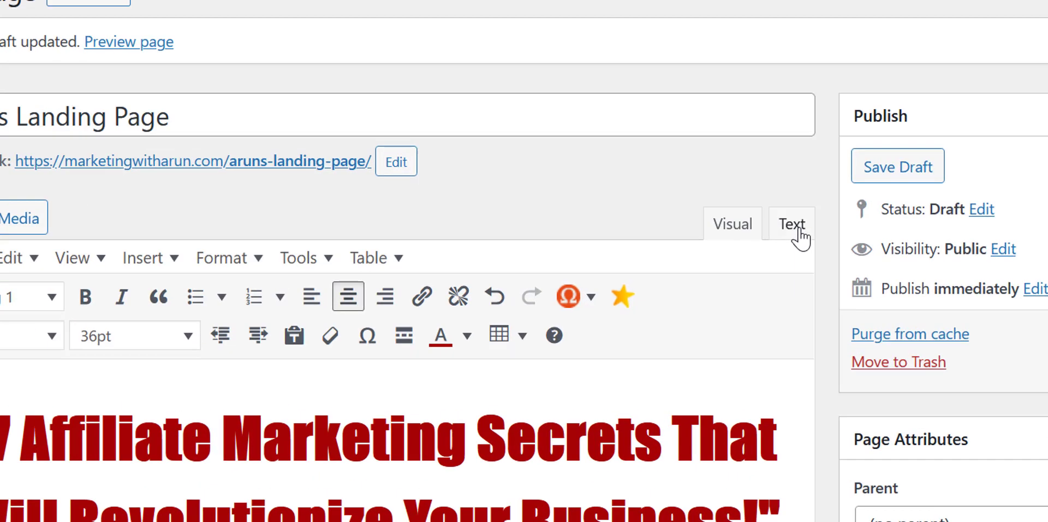
- Set the headline's font size to 40pt in the page's HTML source and return to the visual view
left_click(757, 247)
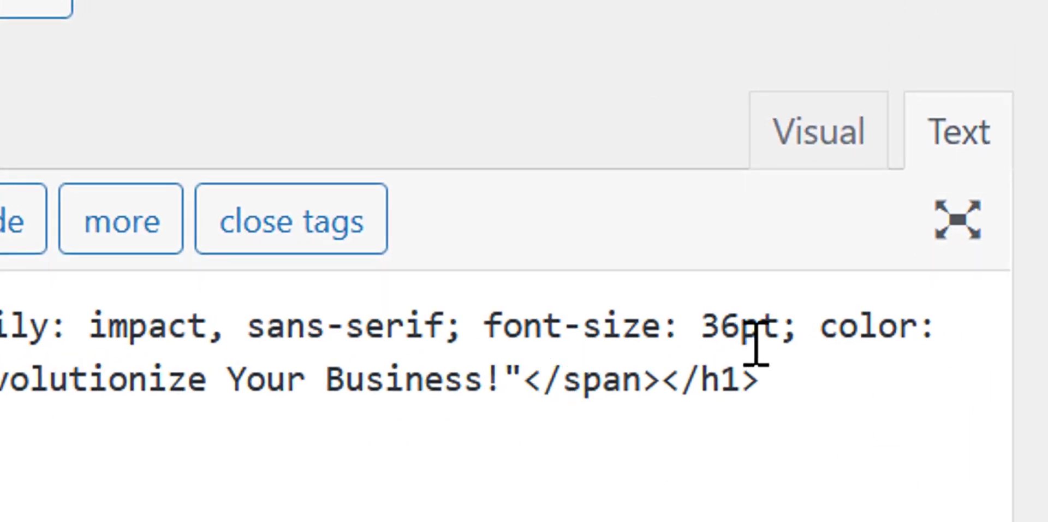
left_click_drag(745, 334, 704, 337)
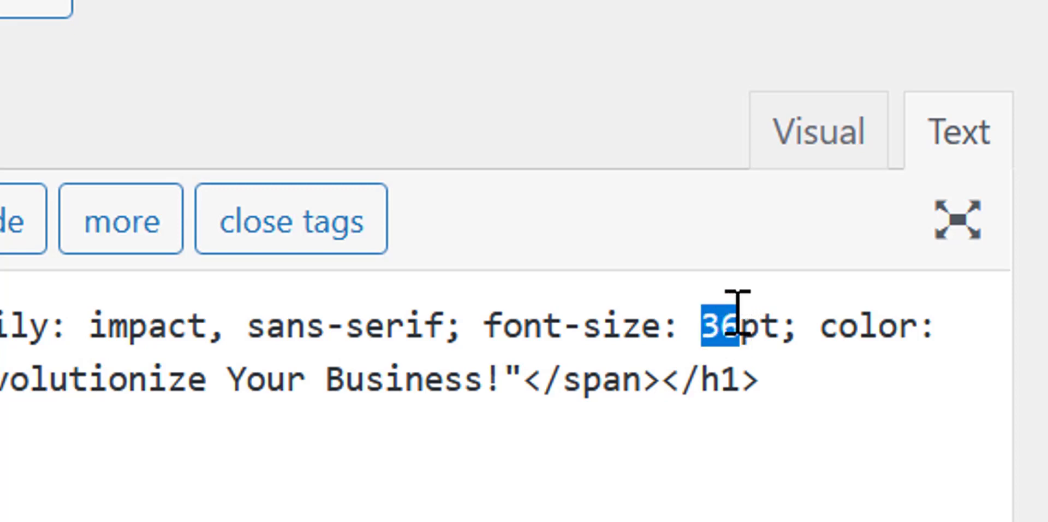
type("40")
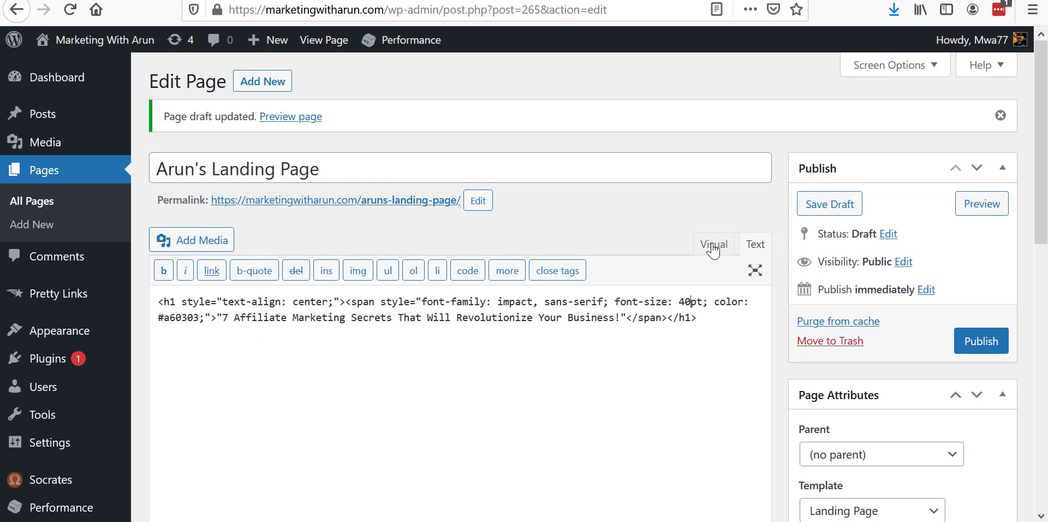
left_click(821, 130)
scroll(638, 415, "down", 3)
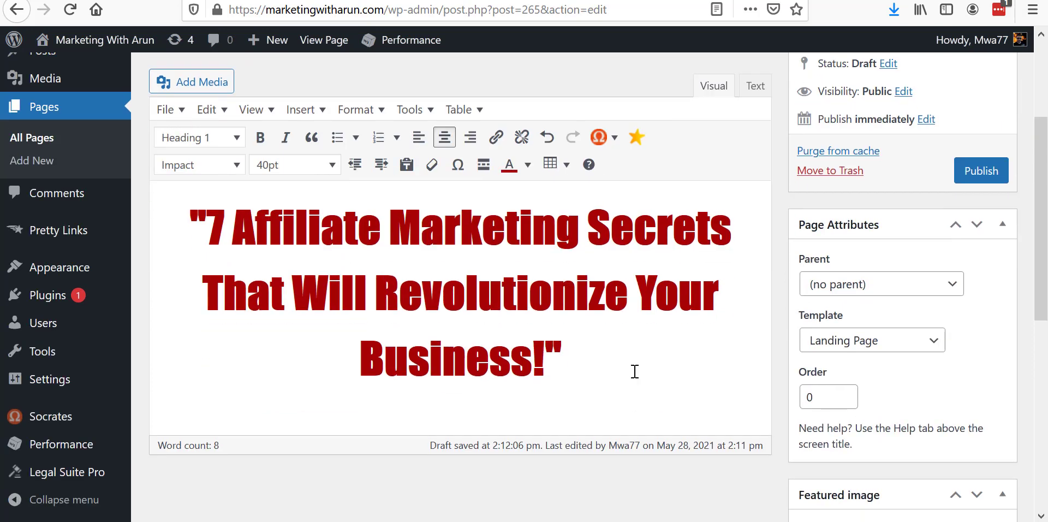
key("ctrl+Home")
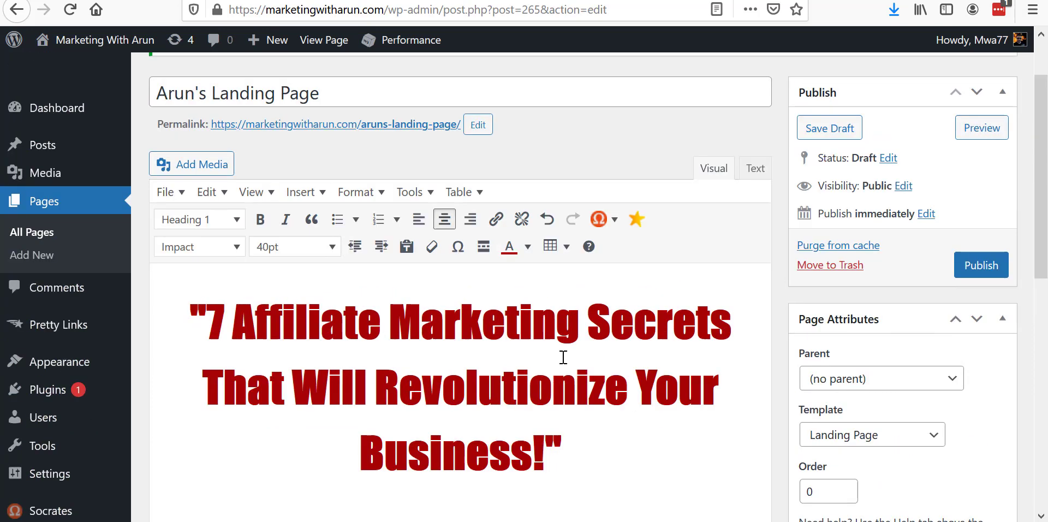
- Copy "100% FREE!" from the Notepad details file and place it on its own line above the headline in the page body
scroll(444, 353, "down", 4)
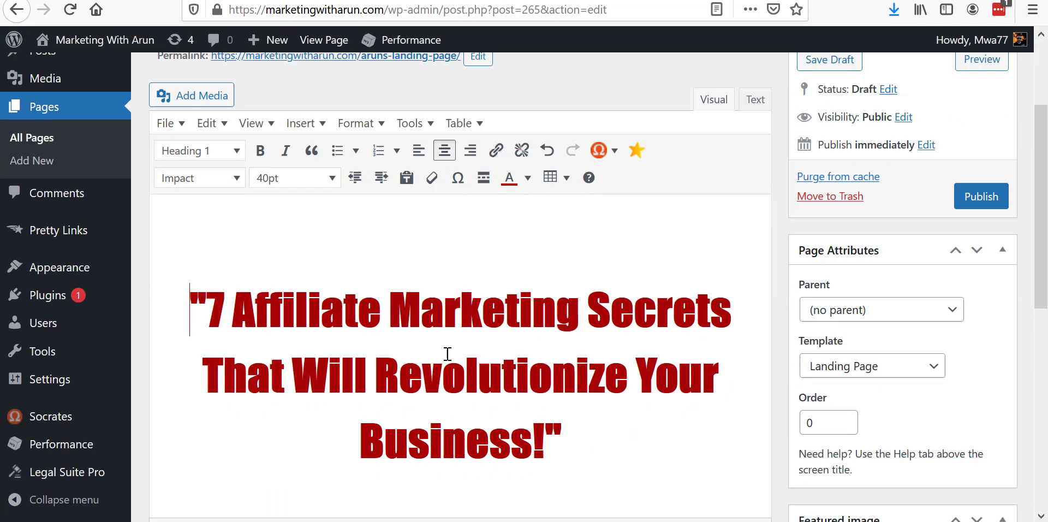
scroll(463, 320, "up", 2)
key("alt+Tab")
left_click_drag(314, 214, 209, 210)
key("ctrl+c")
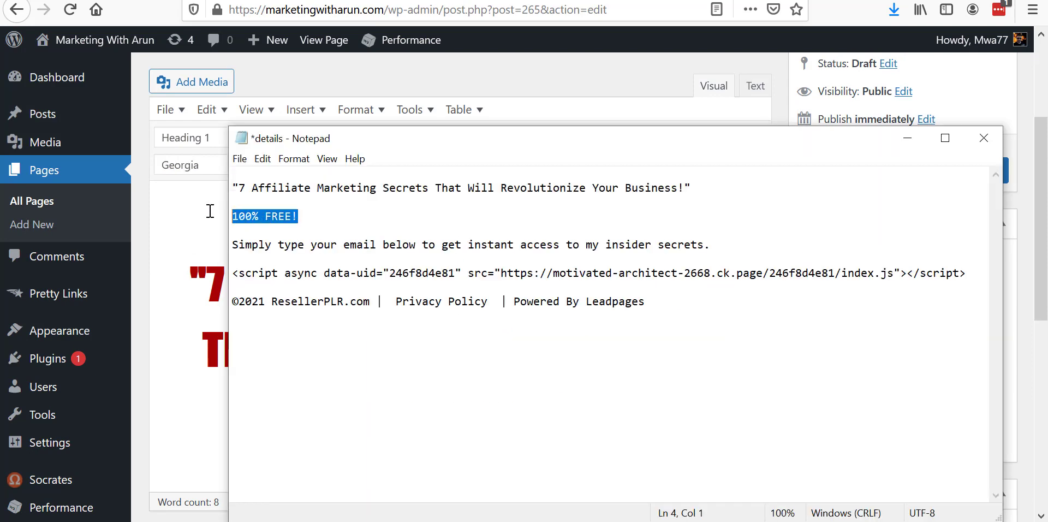
key("alt+Tab")
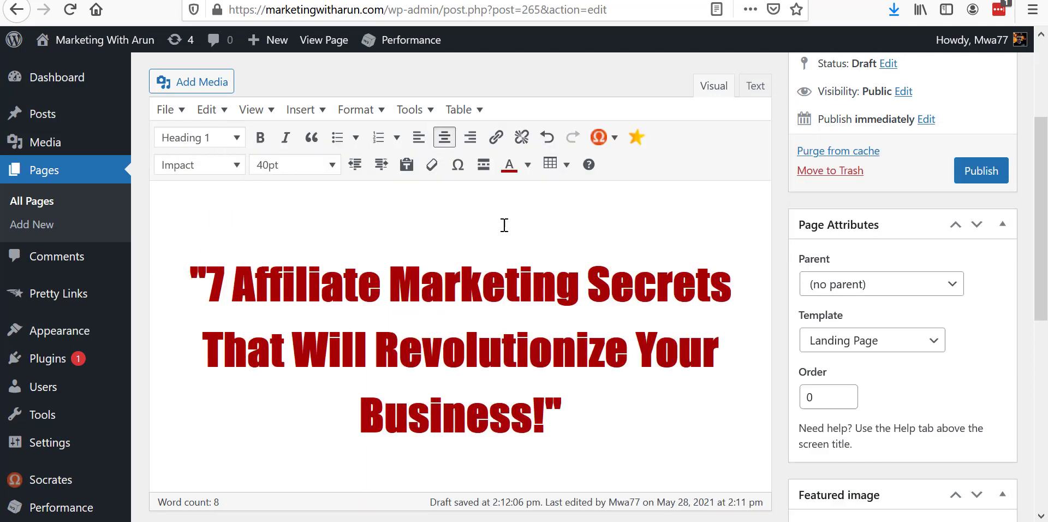
key("ctrl+v")
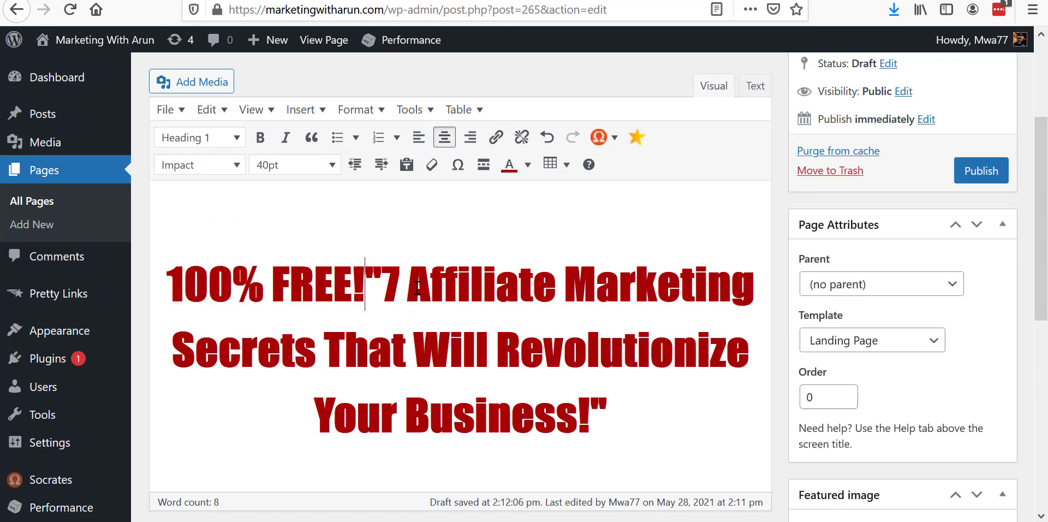
key("Return")
- Format the "100% FREE!" line as a Paragraph in bold Tahoma at 14pt
left_click_drag(589, 280, 344, 285)
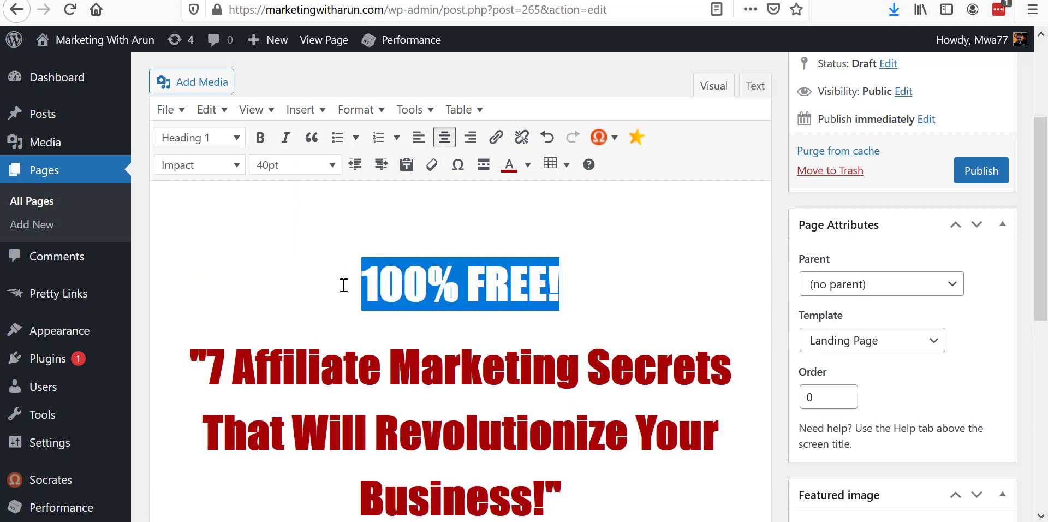
left_click(234, 138)
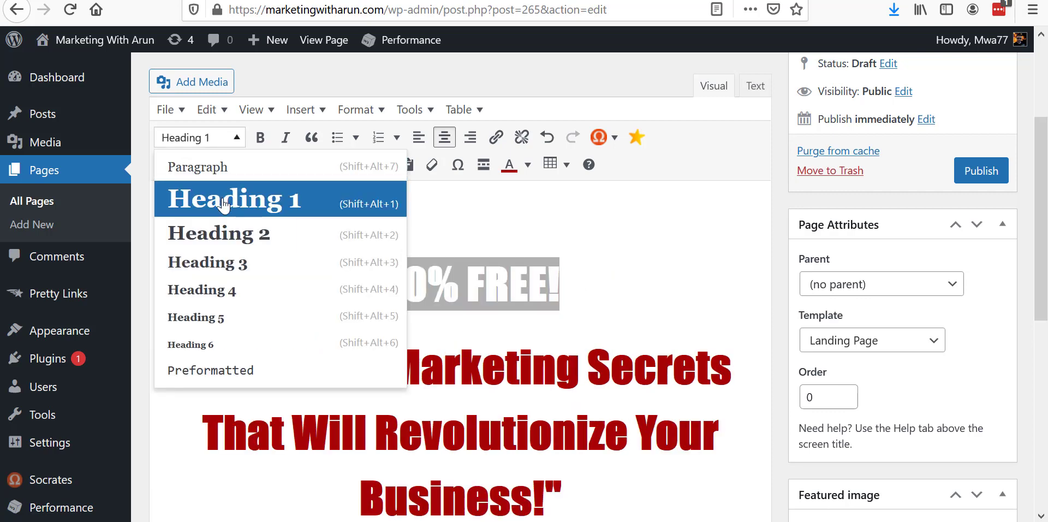
left_click(230, 167)
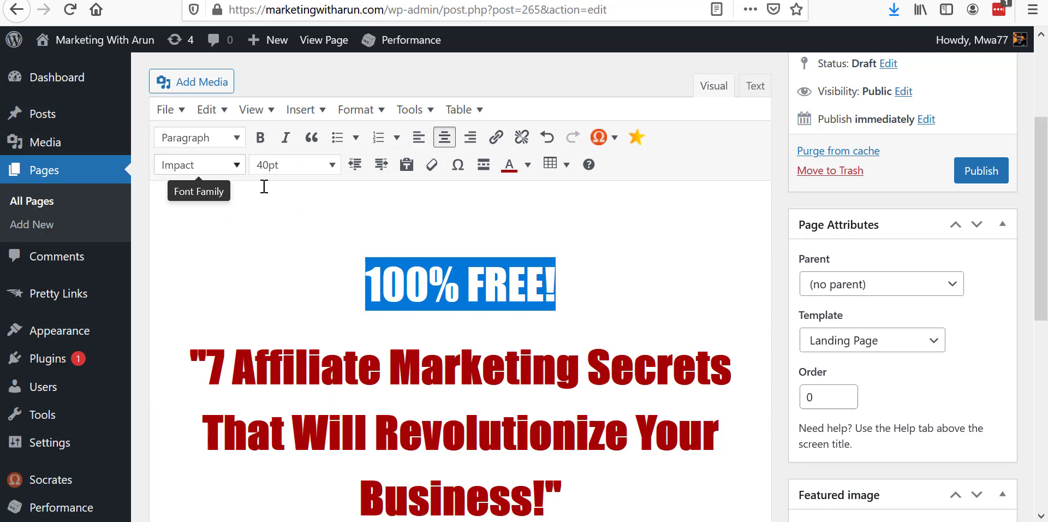
left_click(236, 165)
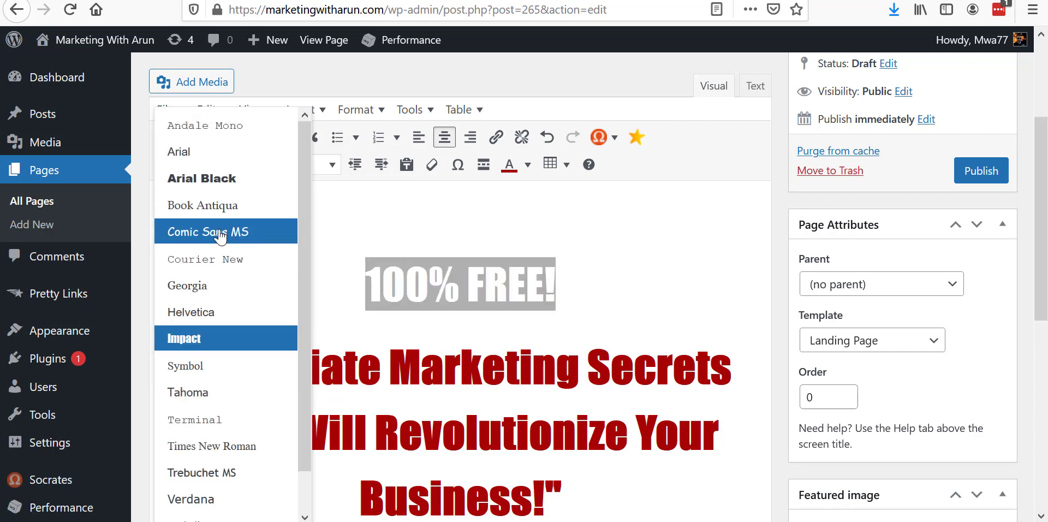
left_click(204, 393)
left_click(333, 167)
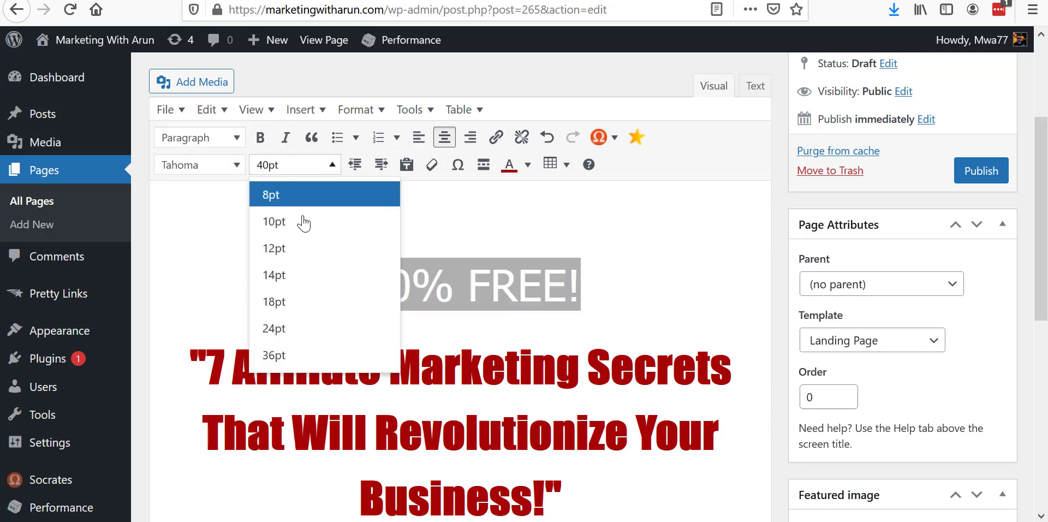
left_click(294, 276)
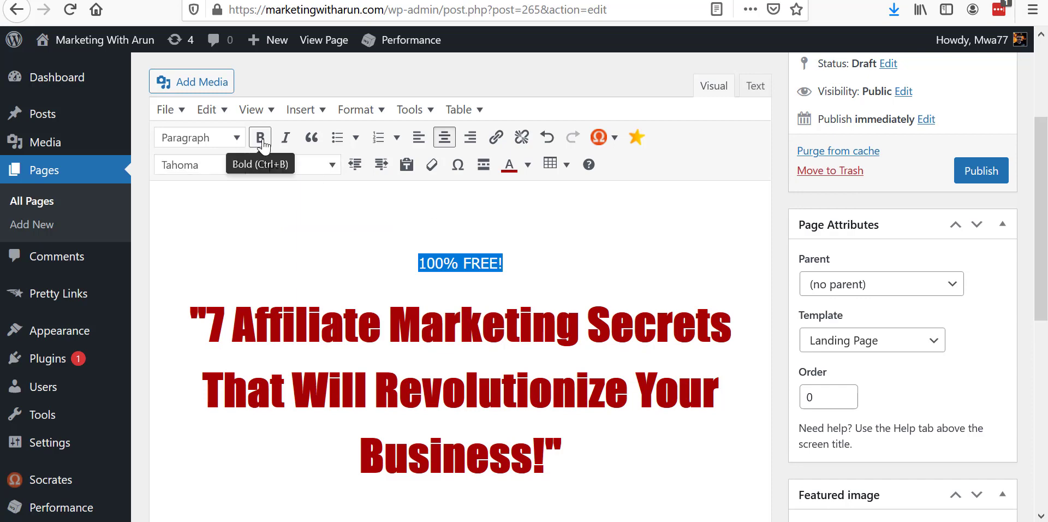
left_click(260, 137)
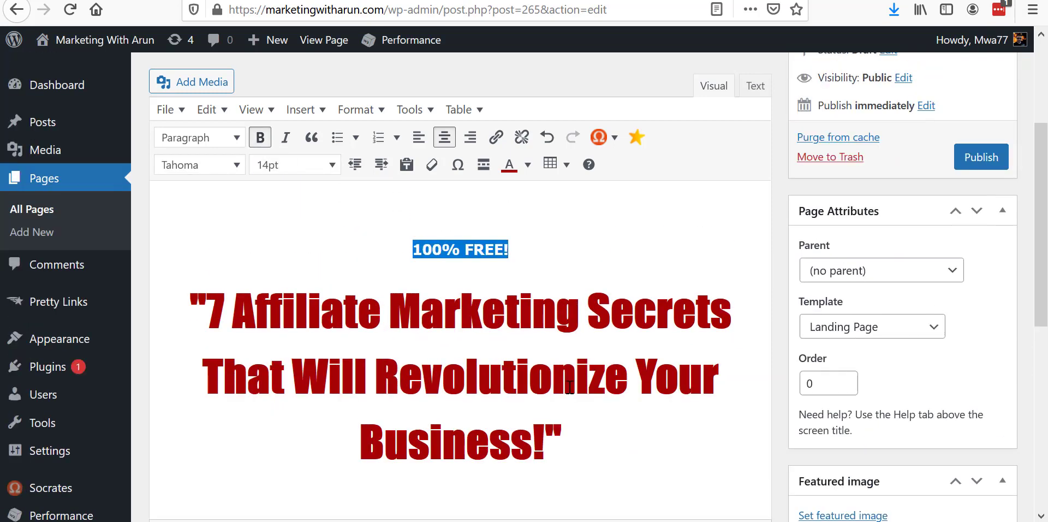
left_click(576, 443)
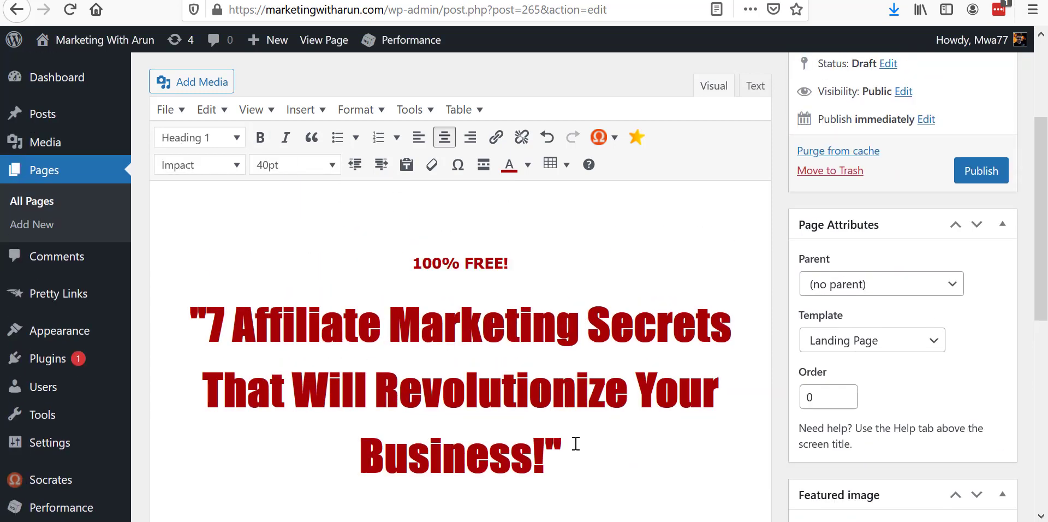
- Change the text color of the "100% FREE!" line to black
triple_click(376, 262)
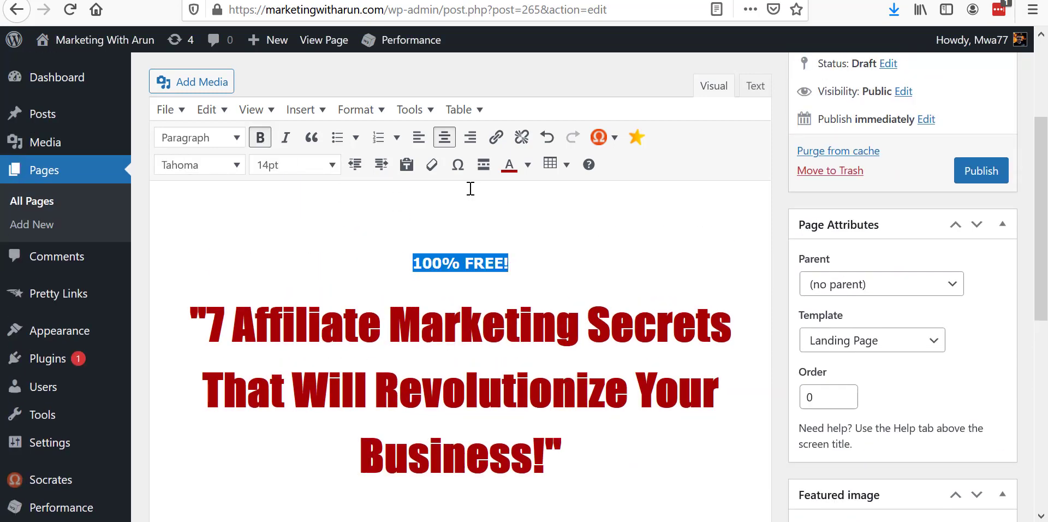
left_click(527, 165)
left_click(470, 201)
- Add a centred line below the headline with "Simply type your email below to get instant access to my insider secrets." copied from the Notepad details file
scroll(530, 390, "down", 2)
left_click(600, 374)
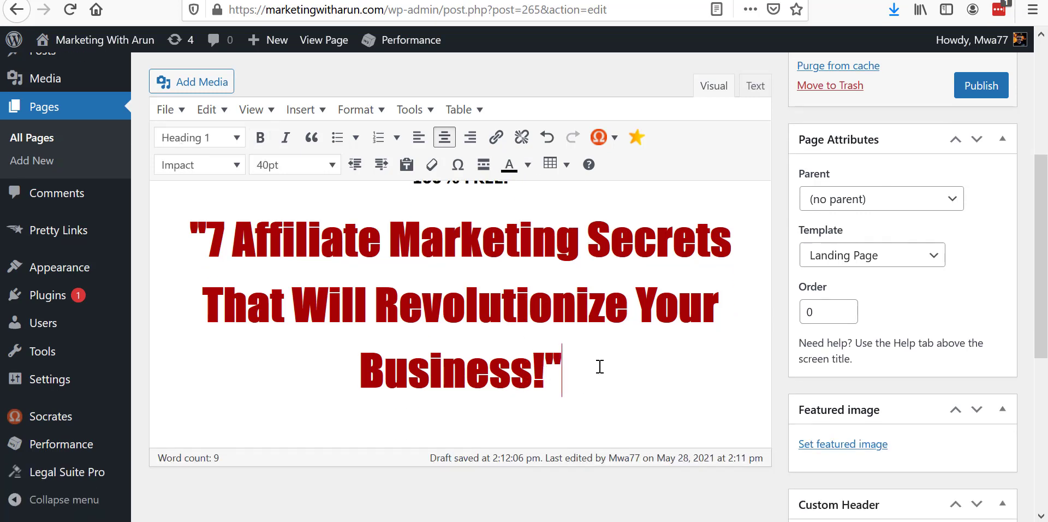
key("Return")
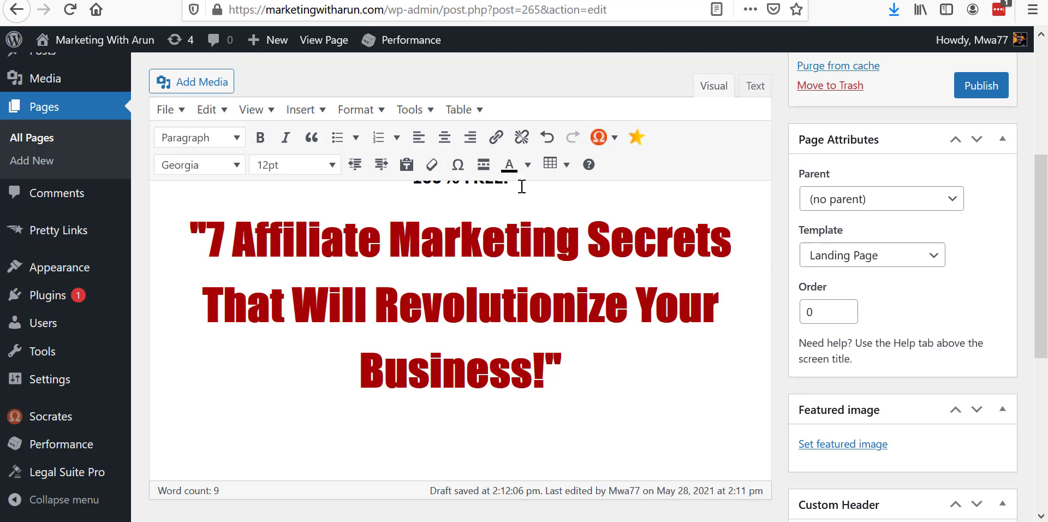
left_click(444, 137)
key("alt+Tab")
left_click_drag(771, 245, 228, 253)
key("ctrl+c")
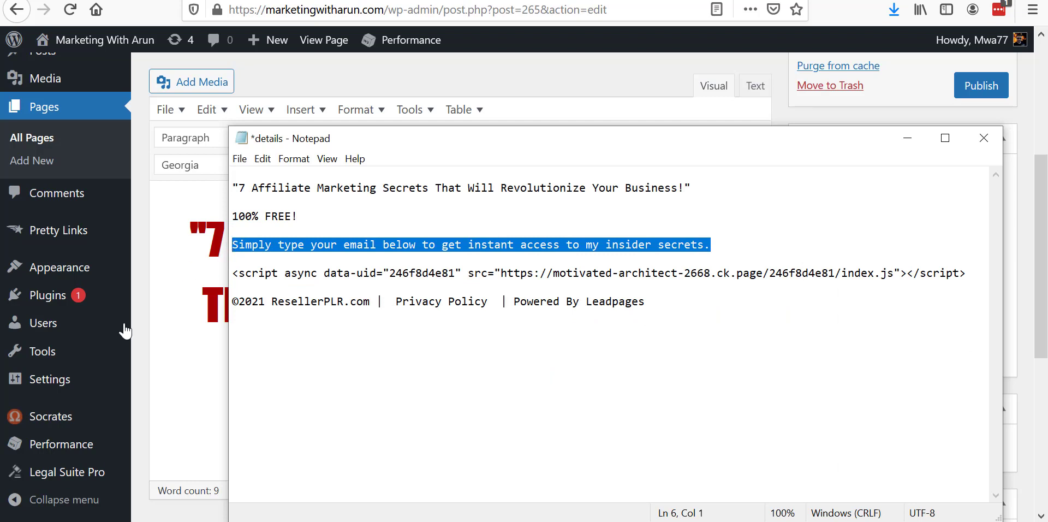
left_click(185, 385)
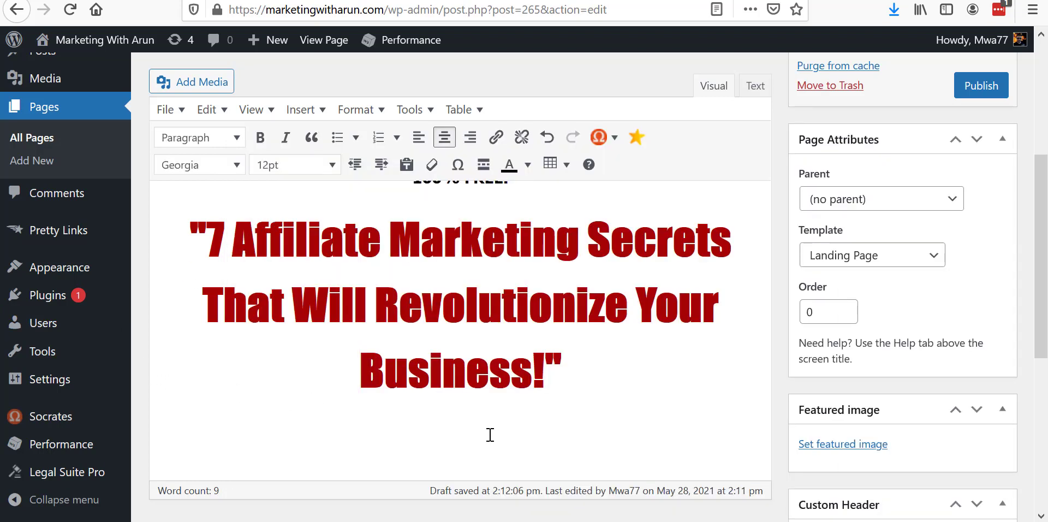
key("ctrl+v")
- Format the "Simply type your email below" line in the Tahoma font at 14pt
left_click_drag(698, 432, 245, 430)
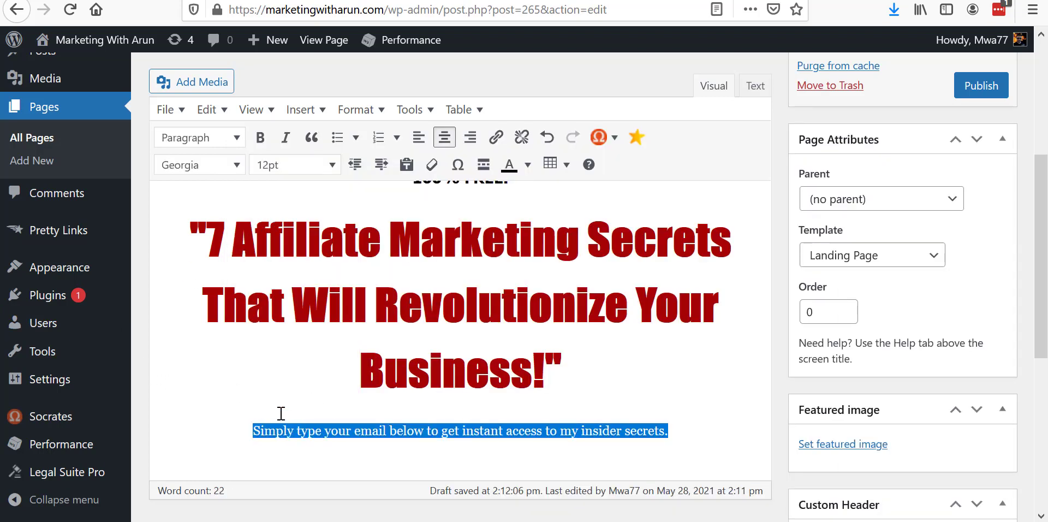
left_click(230, 168)
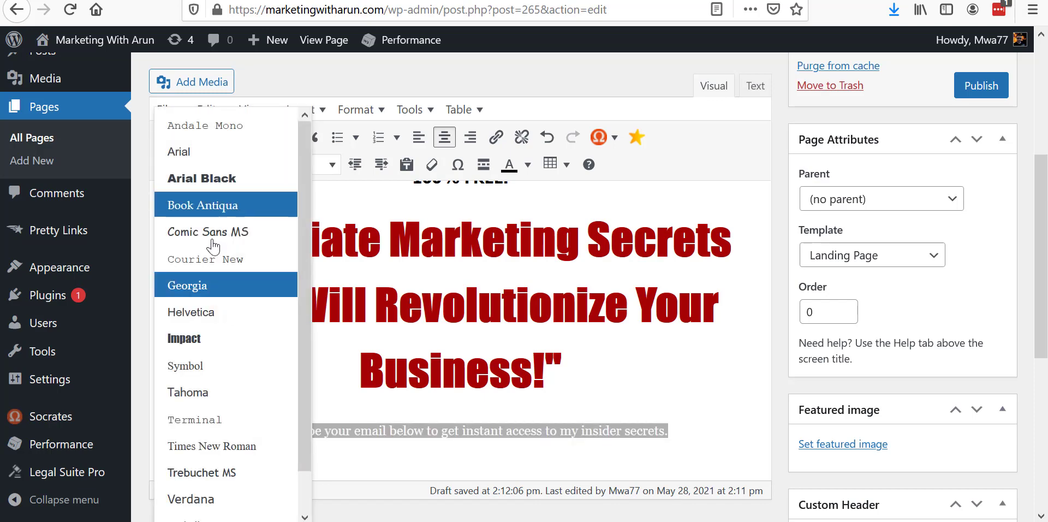
left_click(213, 391)
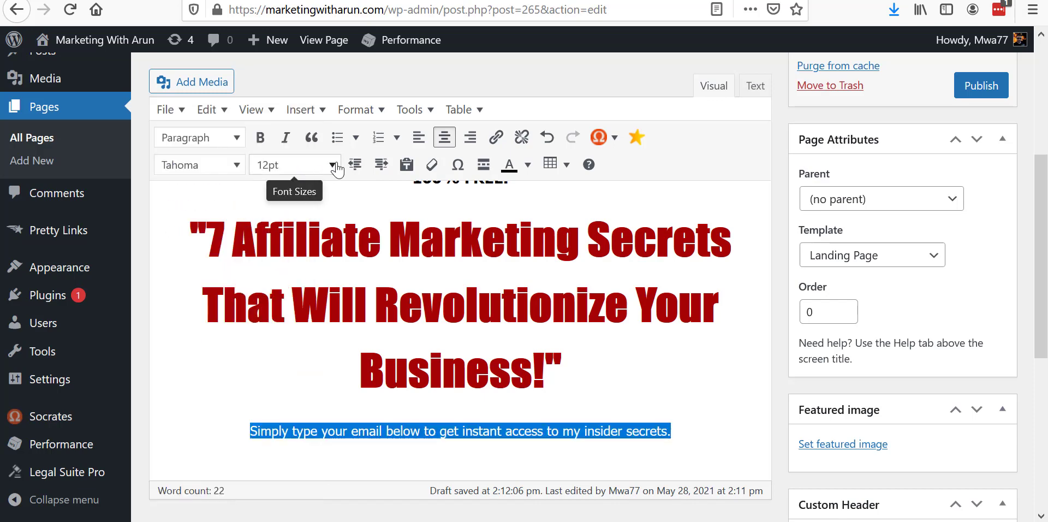
left_click(330, 165)
left_click(286, 275)
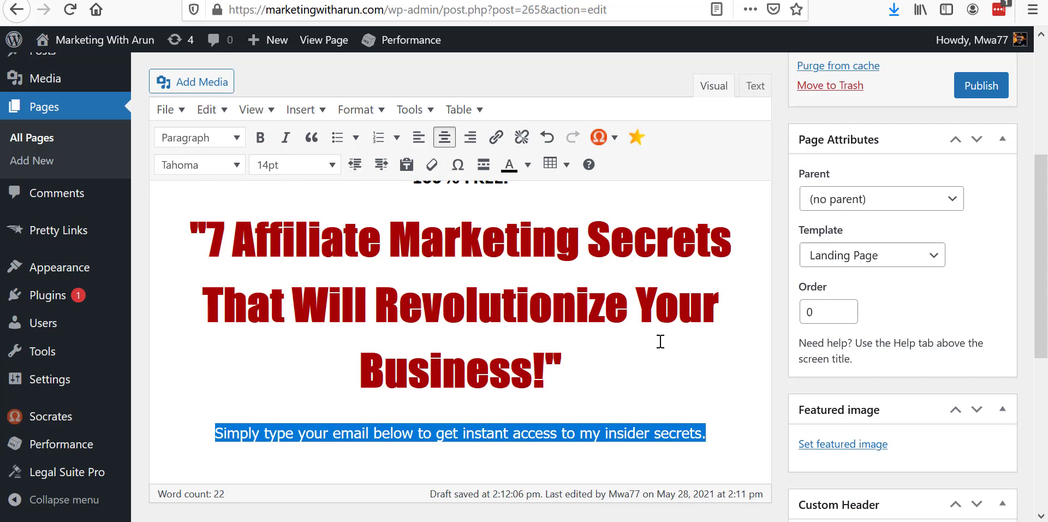
left_click(646, 388)
- Save the page draft, check its refreshed preview, and close the preview to return to editing
scroll(643, 391, "up", 4)
scroll(644, 391, "down", 3)
scroll(769, 297, "up", 6)
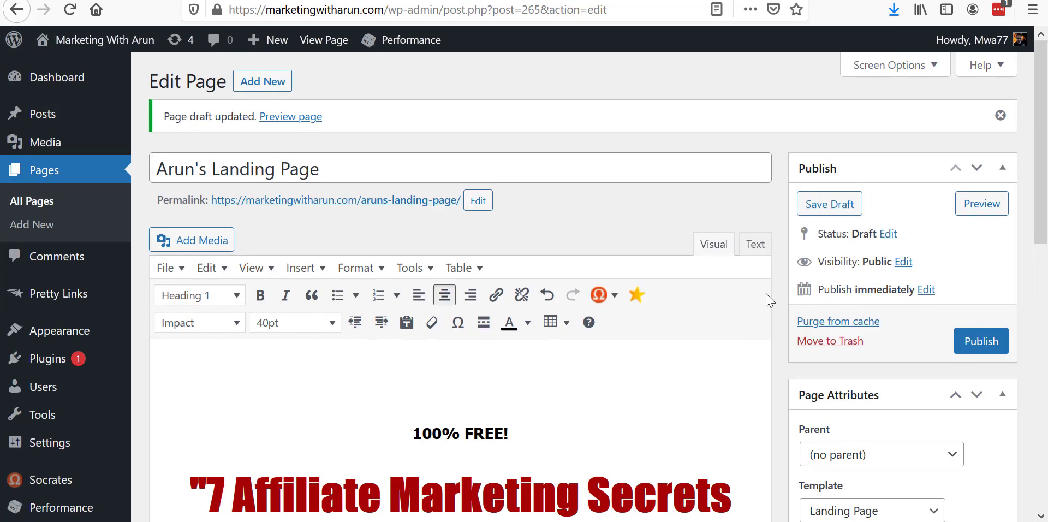
left_click(841, 205)
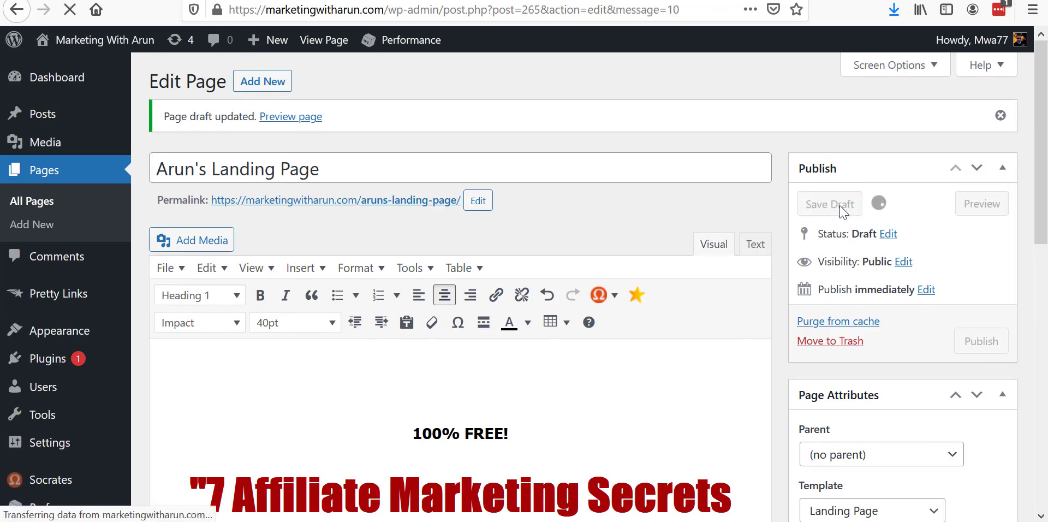
left_click(290, 116)
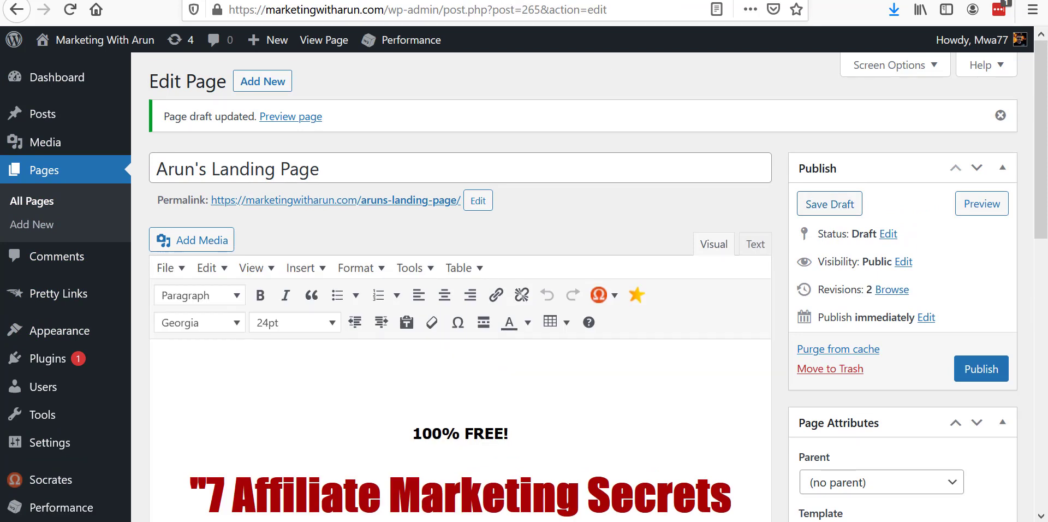
left_click(70, 9)
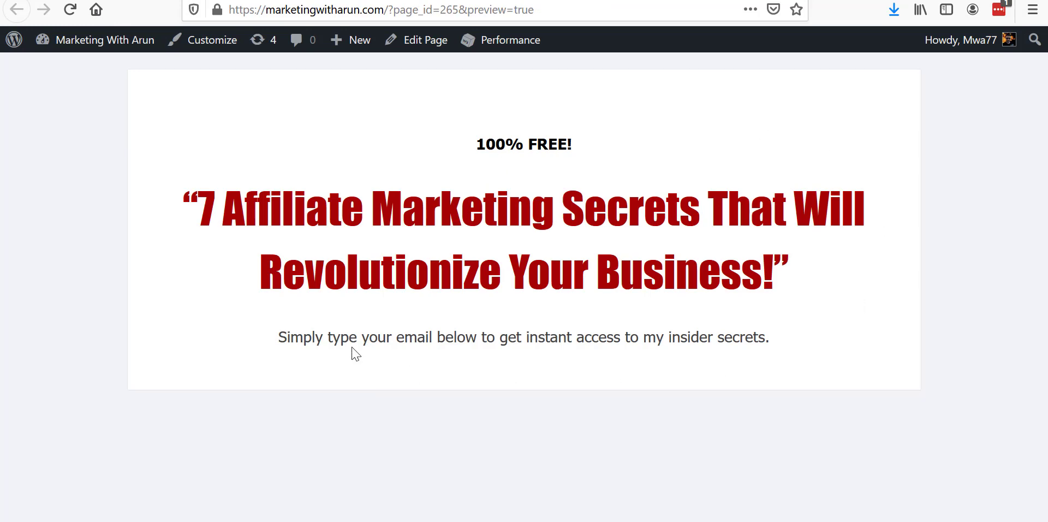
key("ctrl+w")
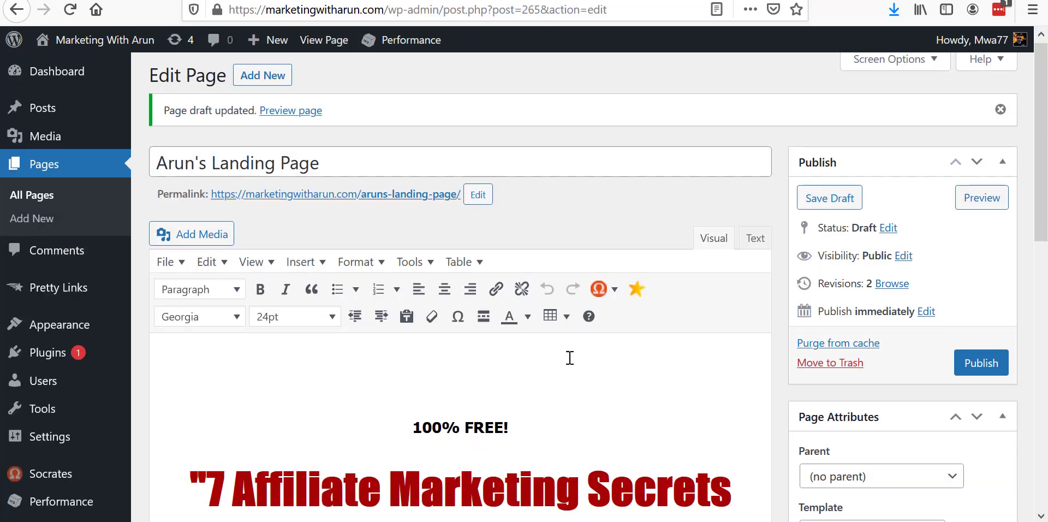
- Add a centred placeholder line reading XXX below the "Simply type your email below" text
scroll(568, 355, "down", 5)
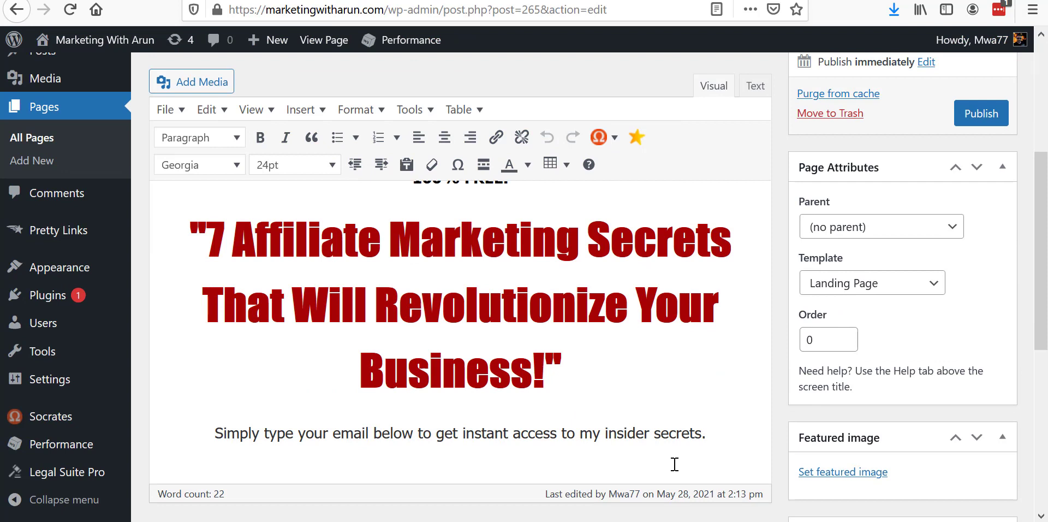
left_click(734, 445)
scroll(737, 436, "down", 1)
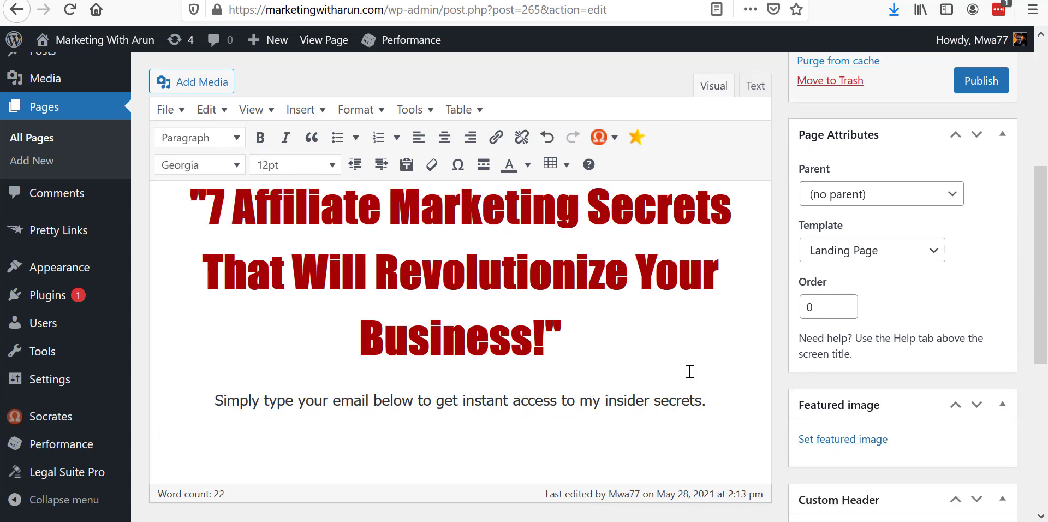
left_click(446, 143)
left_click(446, 143)
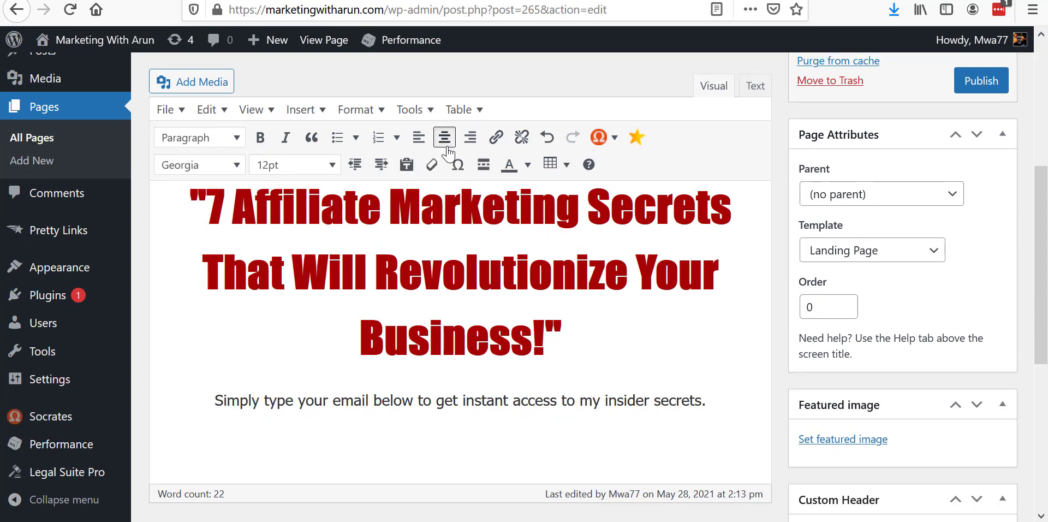
type("XXX")
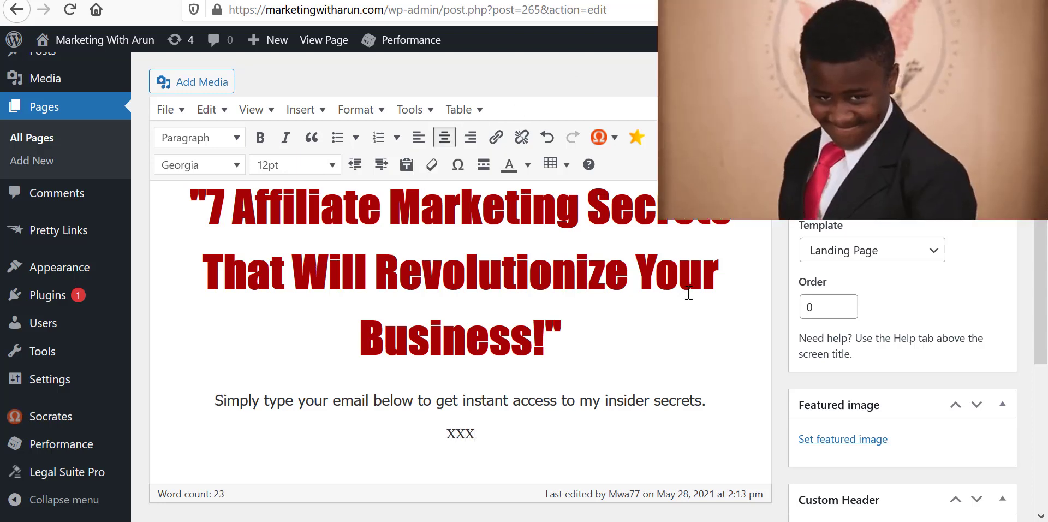
- Replace the XXX placeholder in the page's HTML source with the opt-in form script copied from the Notepad details file, and return to visual editing
key("alt+Tab")
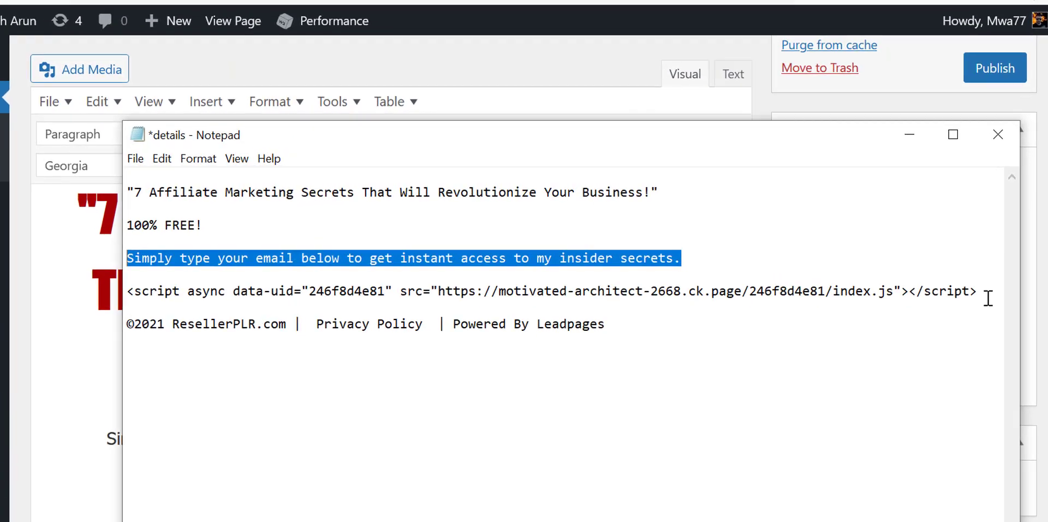
left_click(960, 273)
left_click_drag(986, 305, 45, 306)
key("ctrl+c")
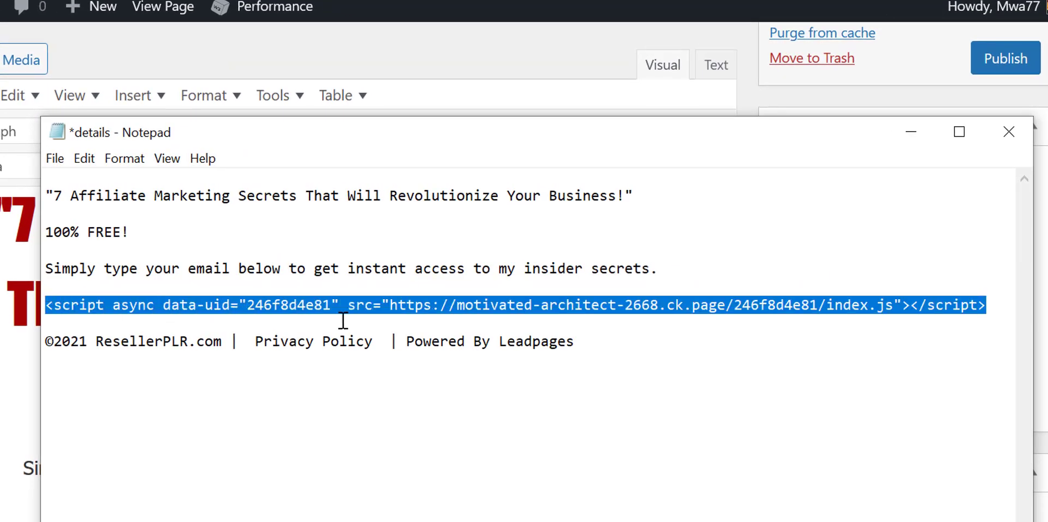
left_click(4, 412)
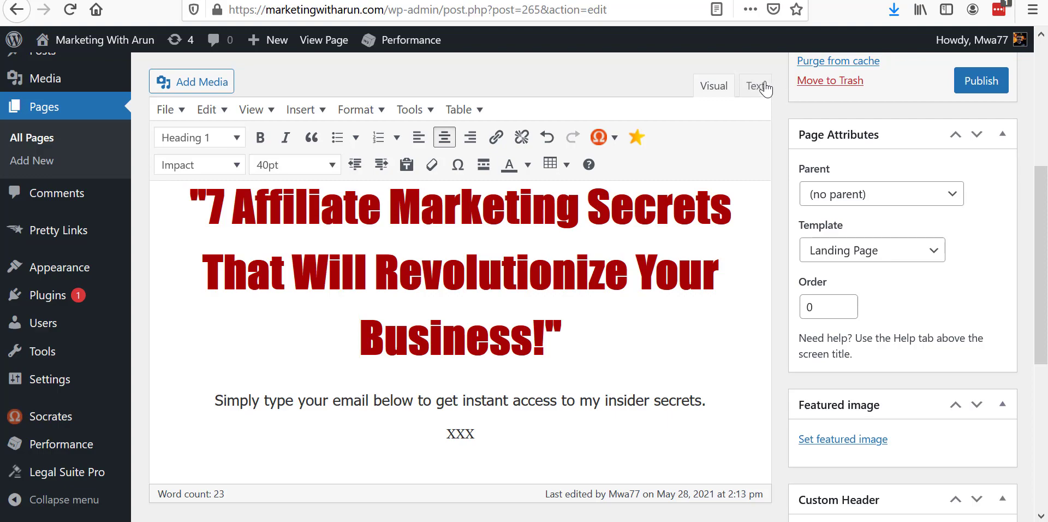
left_click(756, 85)
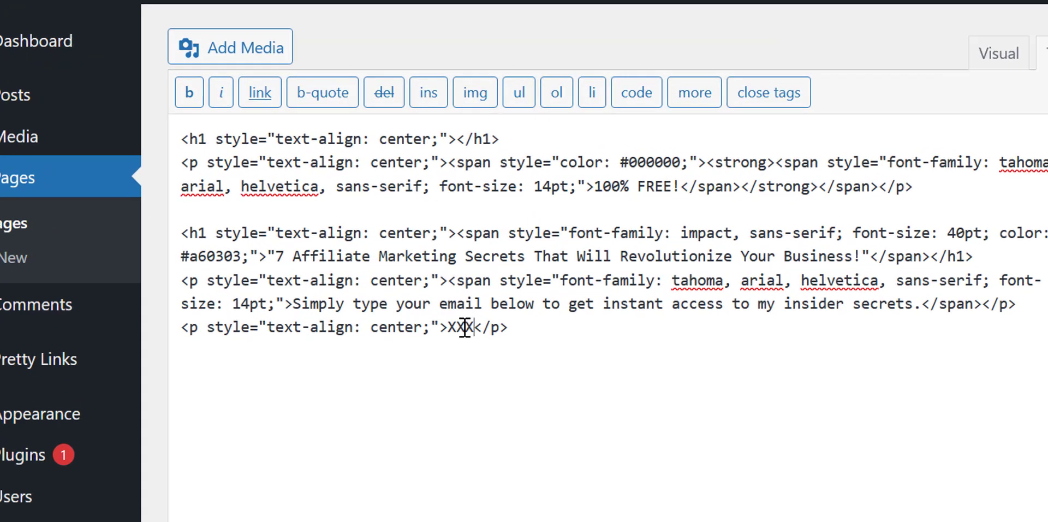
double_click(348, 271)
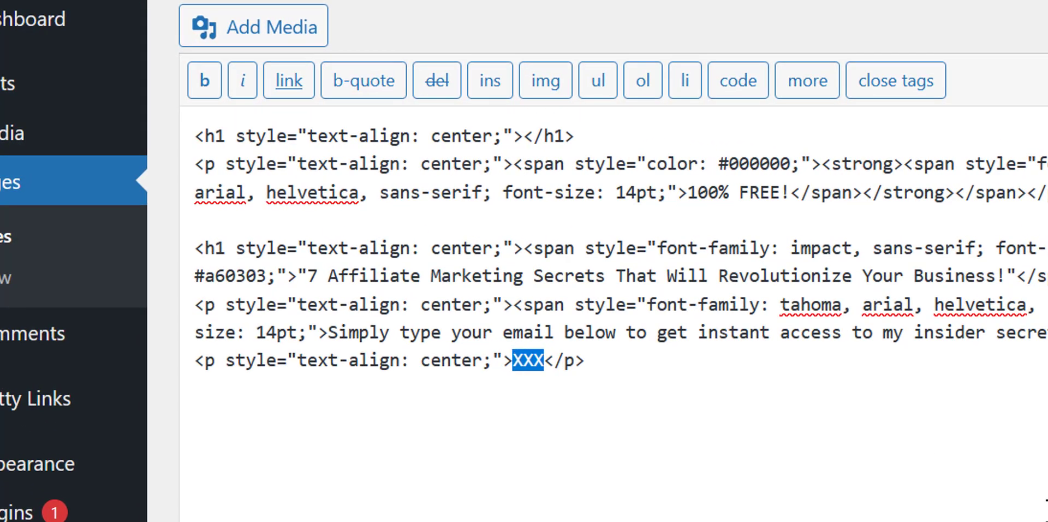
key("ctrl+v")
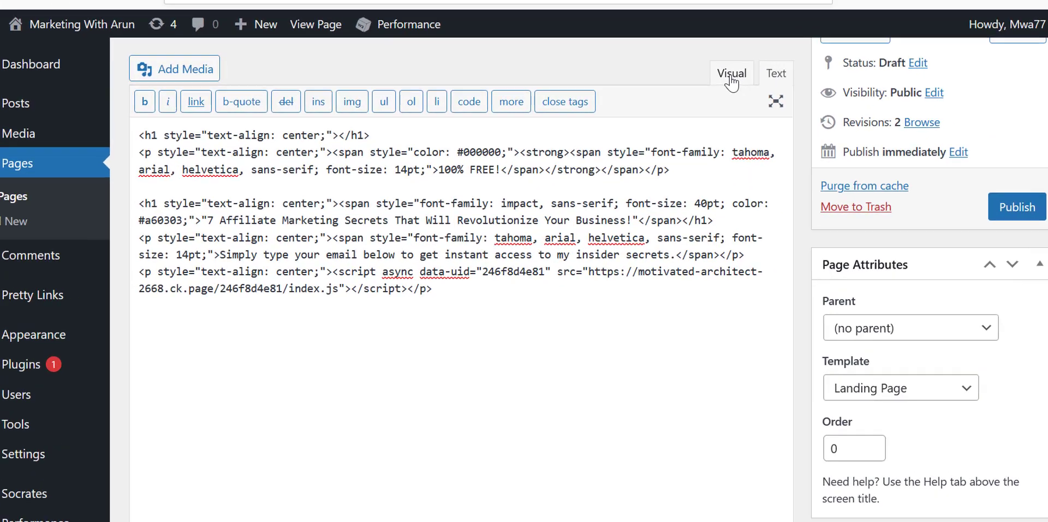
left_click(713, 86)
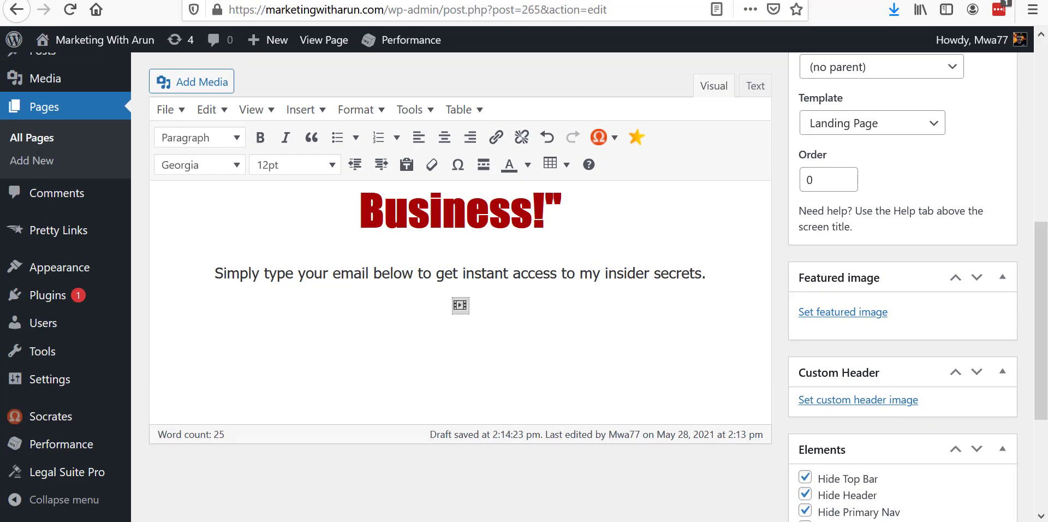
- Add a centred footer line below the embedded script with "©2021 ResellerPLR.com | Privacy Policy | Powered By Leadpages" copied from the Notepad details file
key("alt+Tab")
left_click(680, 297)
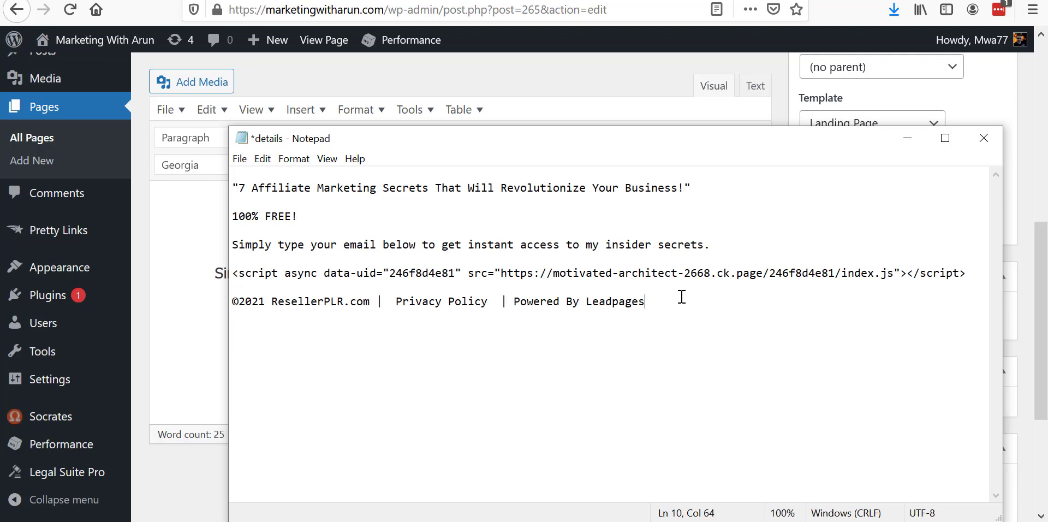
left_click_drag(681, 297, 231, 302)
key("ctrl+c")
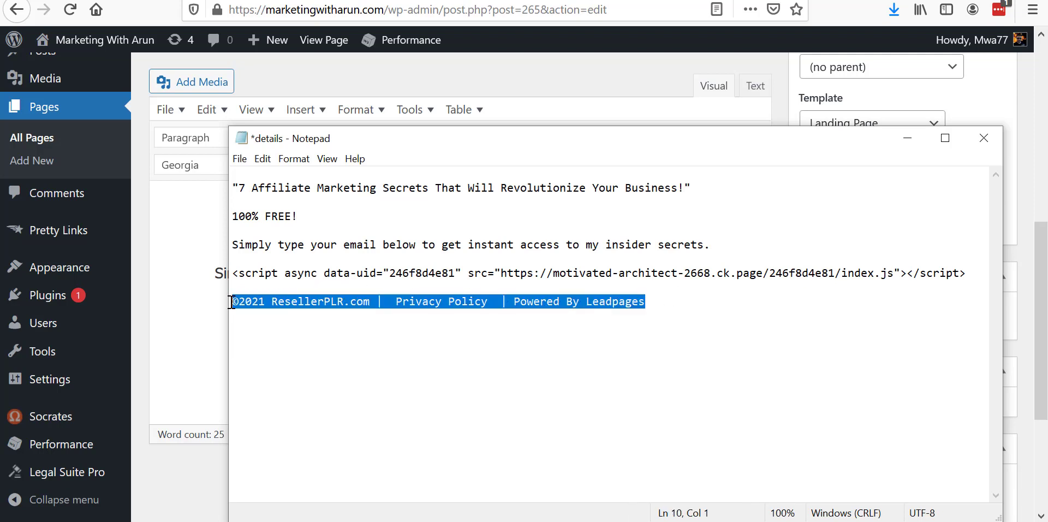
left_click(171, 331)
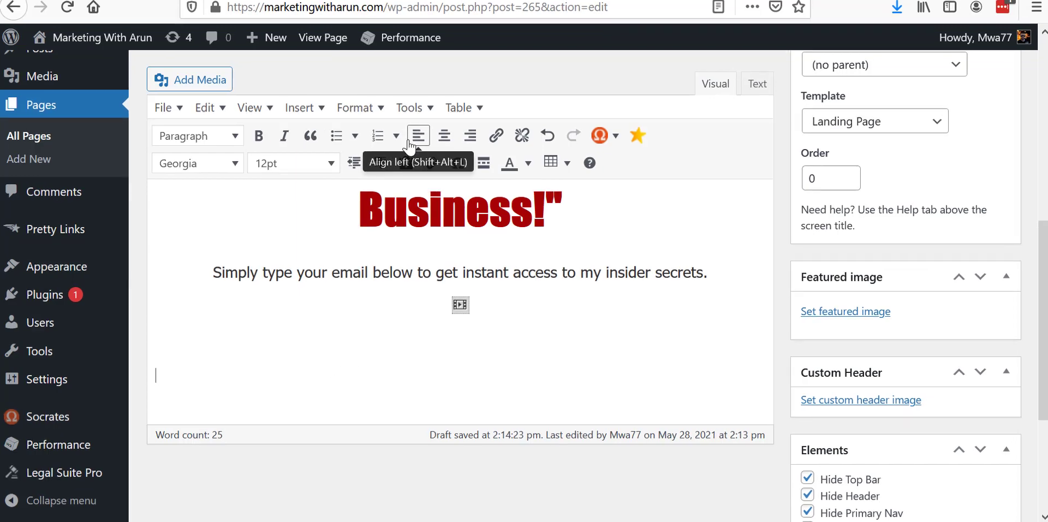
left_click(444, 137)
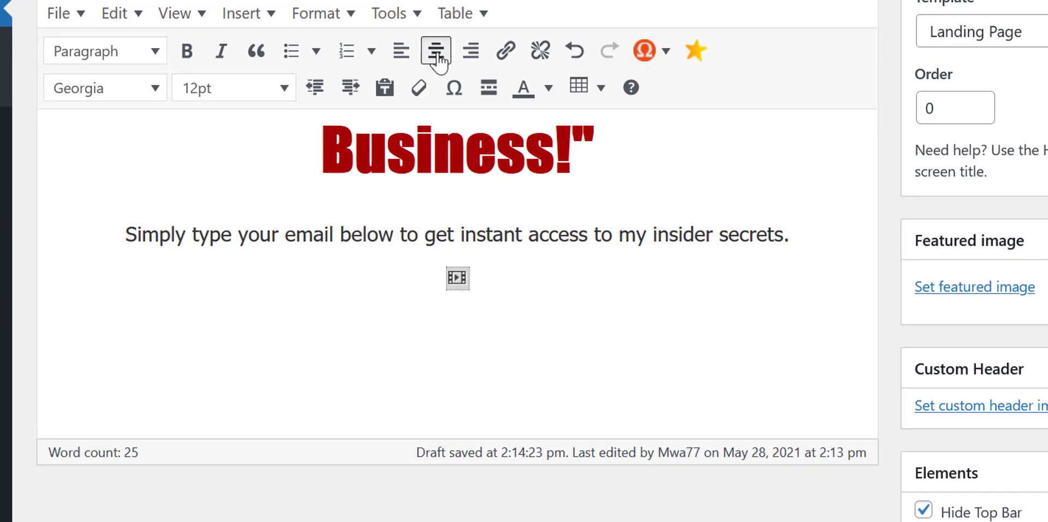
key("ctrl+v")
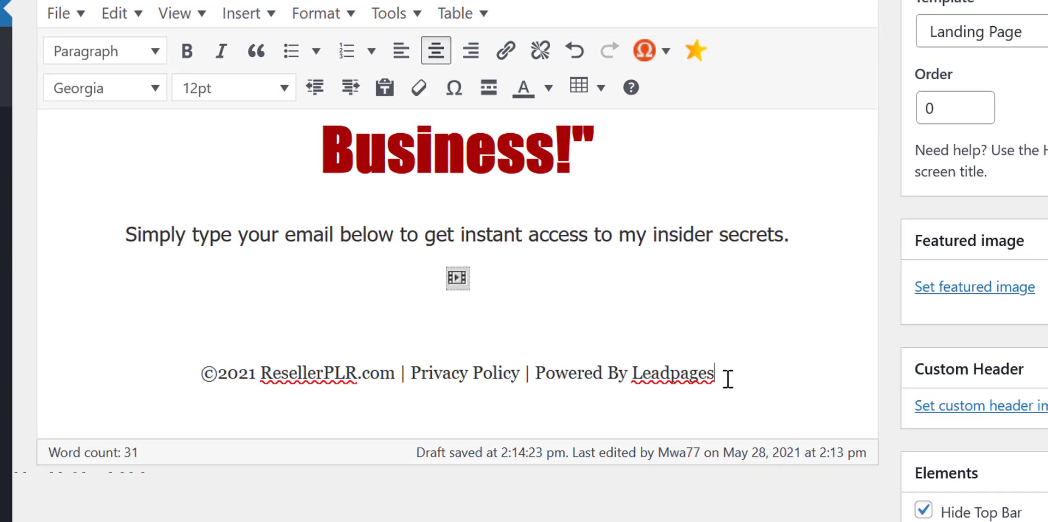
- Replace the word "Leadpages" in the footer line with "Socrates"
left_click_drag(728, 378, 635, 377)
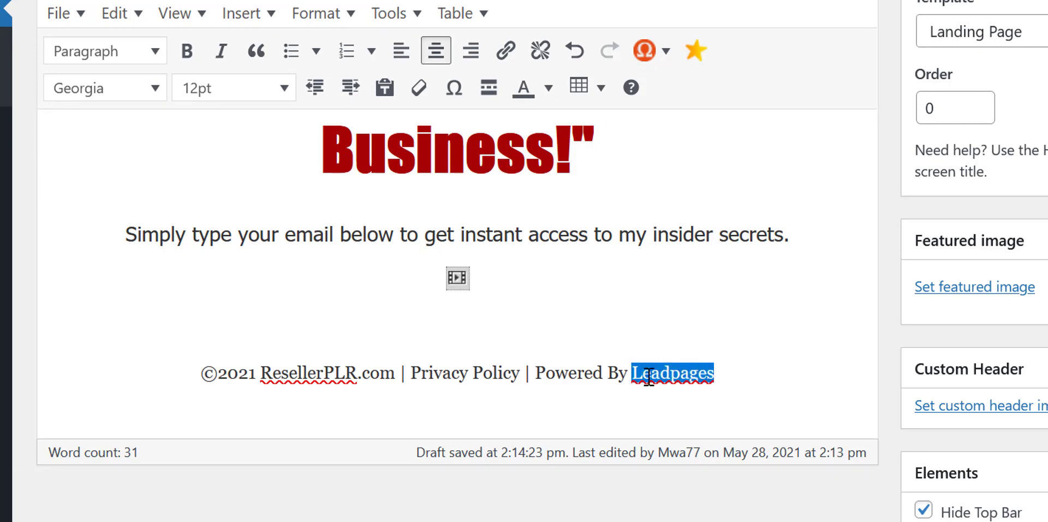
type("Socrqat")
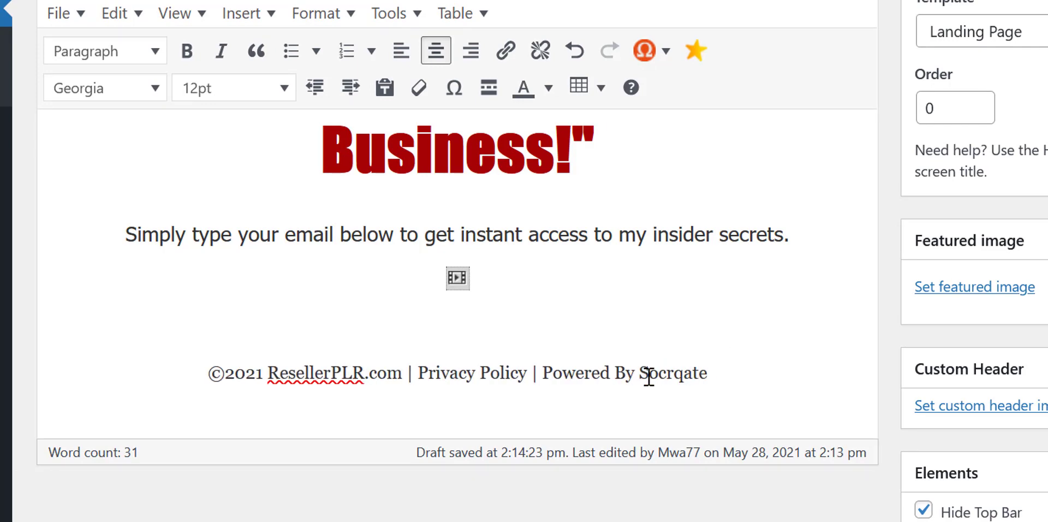
key("BackSpace")
key("BackSpace")
key("BackSpace")
type("ates")
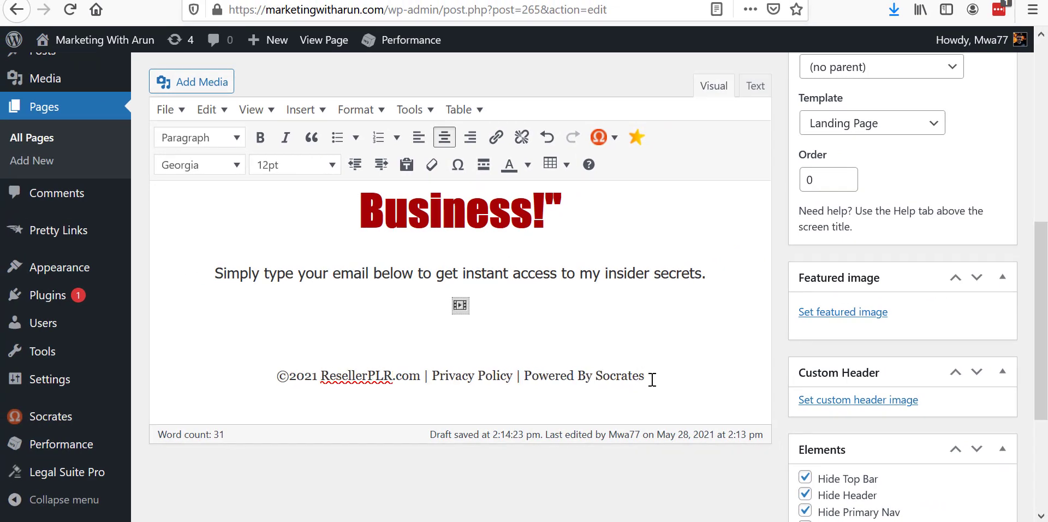
- Colour the footer words "Socrates", "Privacy Policy" and "ResellerPLR.com" blue
left_click_drag(652, 379, 597, 379)
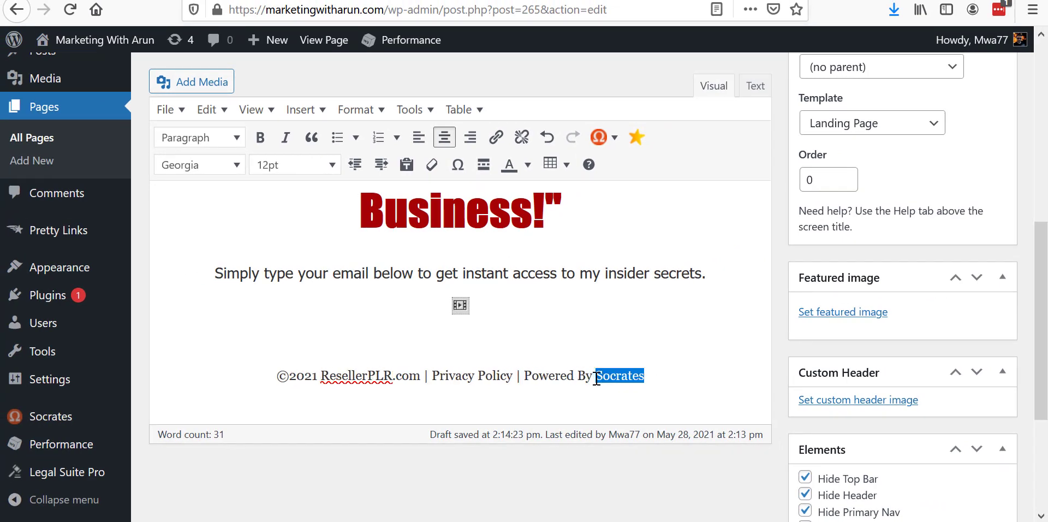
left_click(527, 165)
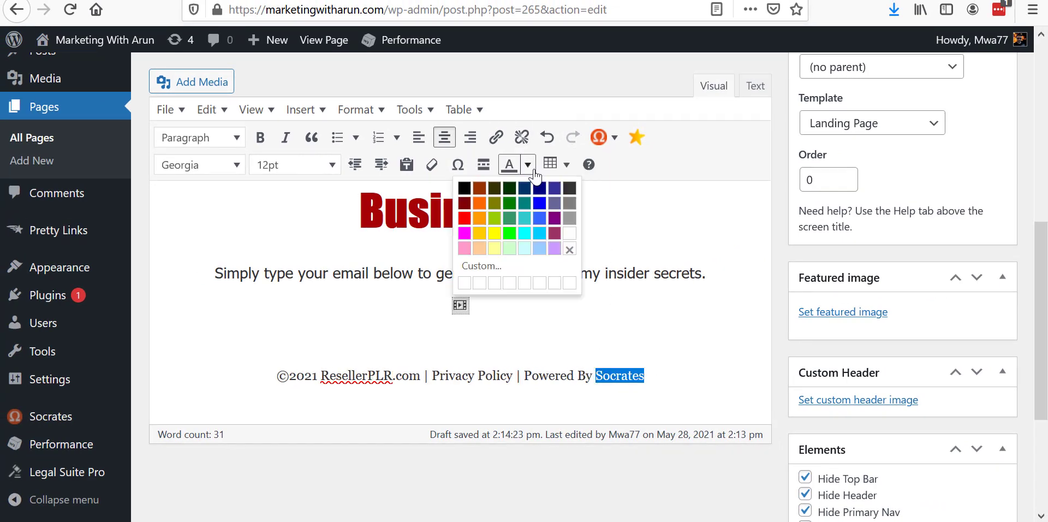
left_click(540, 205)
left_click(681, 355)
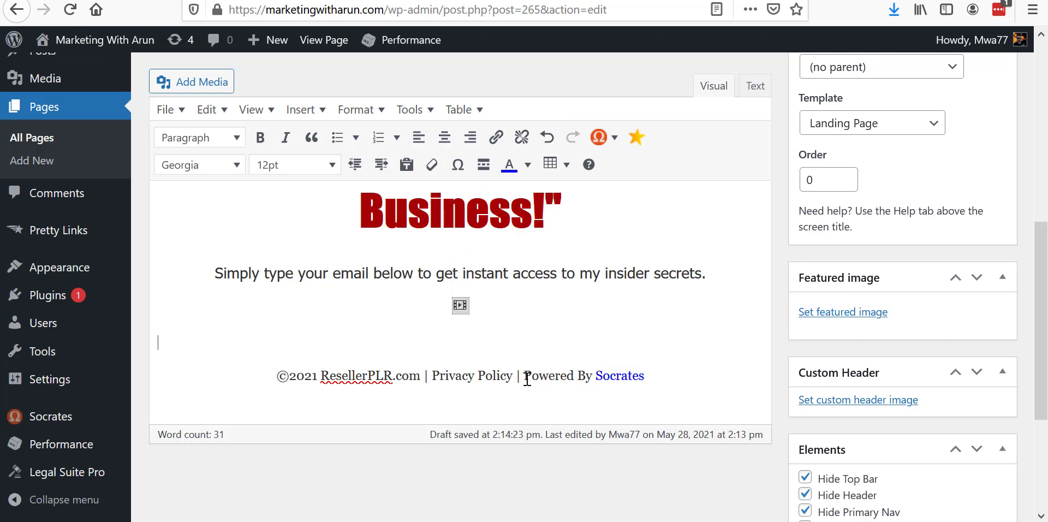
left_click_drag(514, 377, 431, 377)
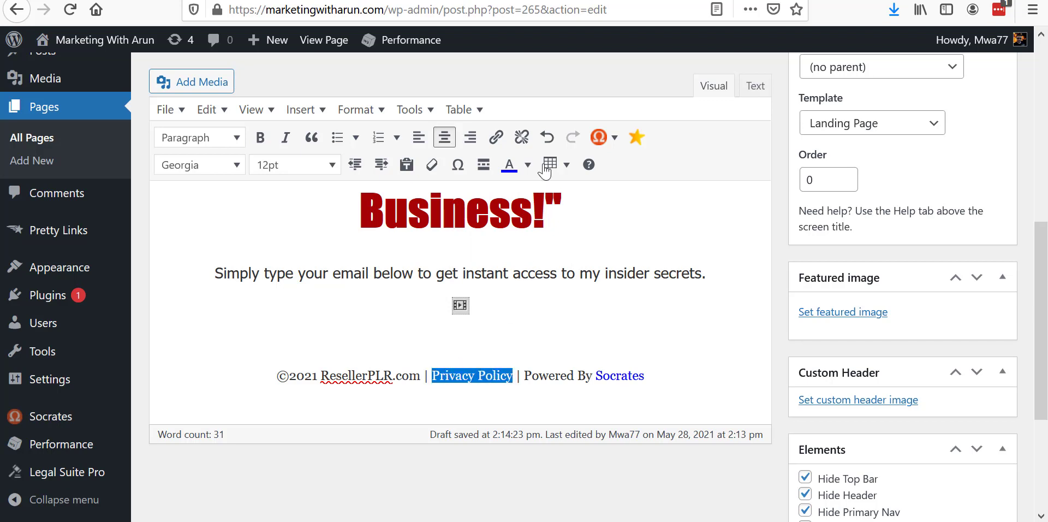
left_click(509, 165)
left_click(582, 349)
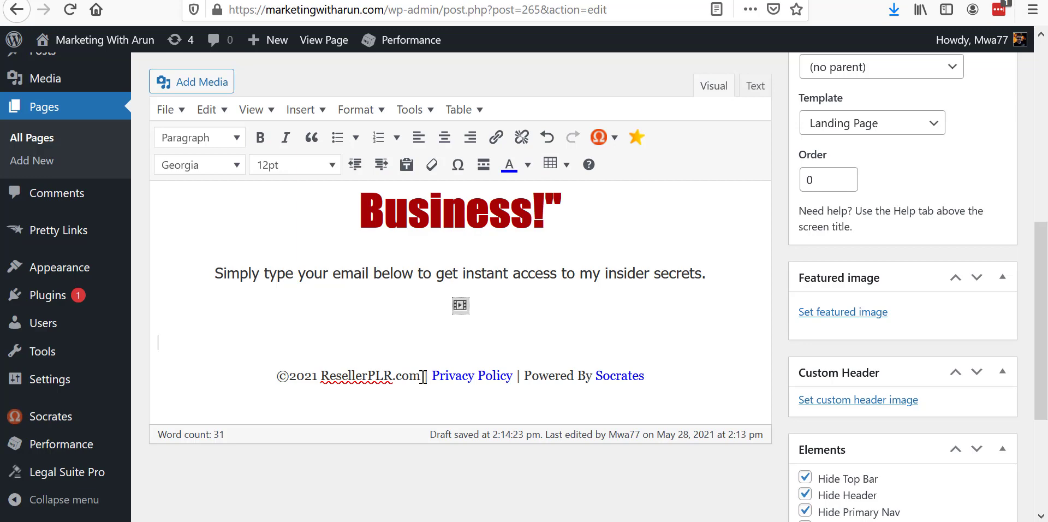
left_click_drag(421, 376, 323, 377)
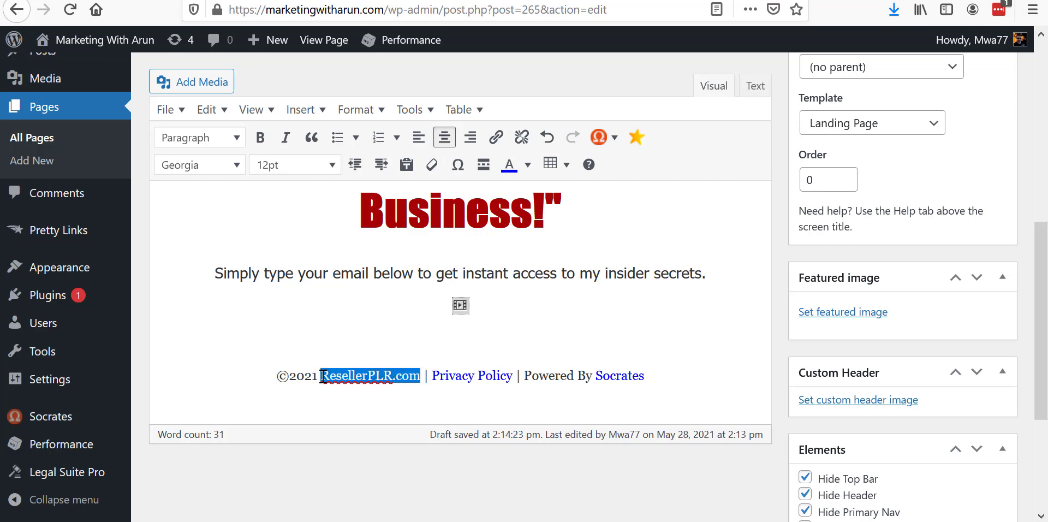
left_click(508, 165)
left_click(612, 348)
- Publish the landing page
scroll(614, 347, "down", 3)
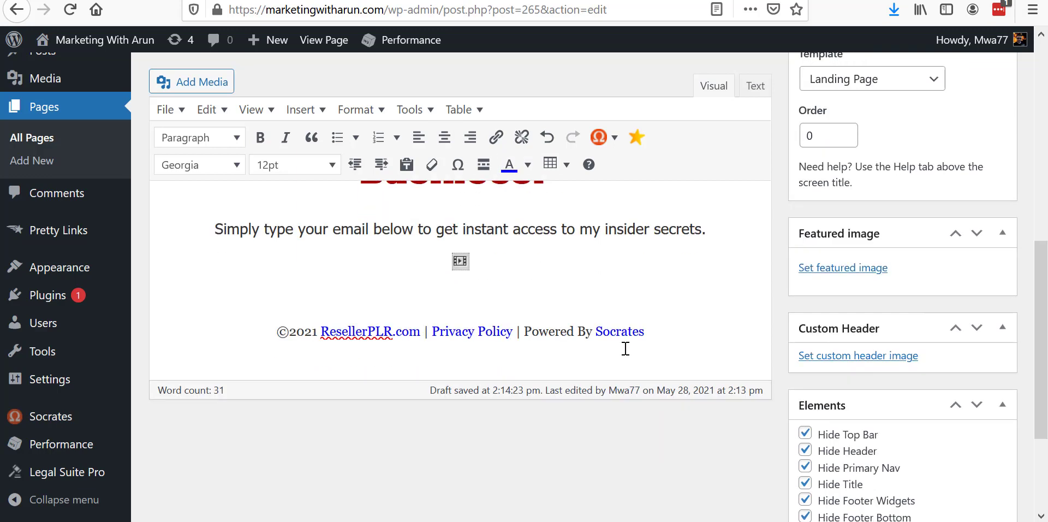
scroll(665, 329, "up", 12)
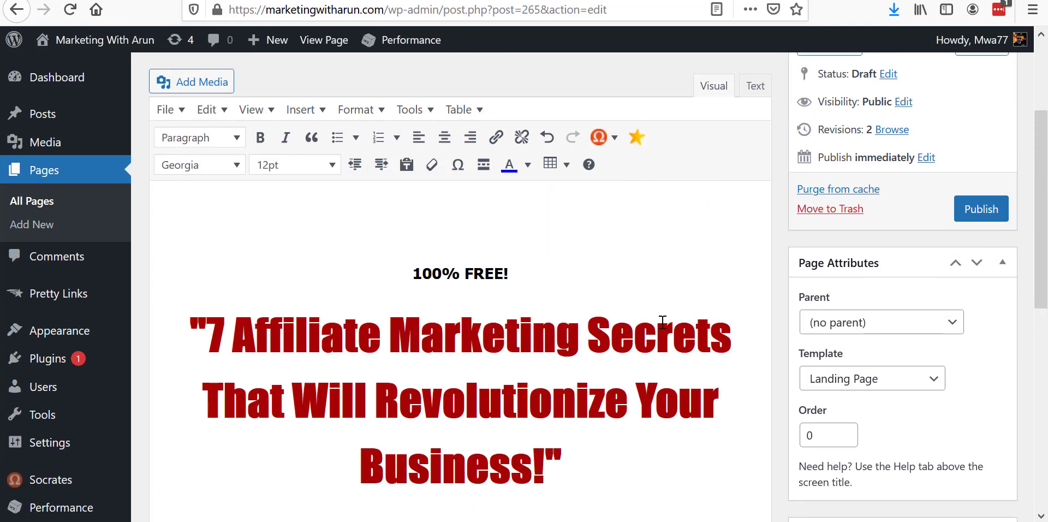
scroll(664, 322, "up", 3)
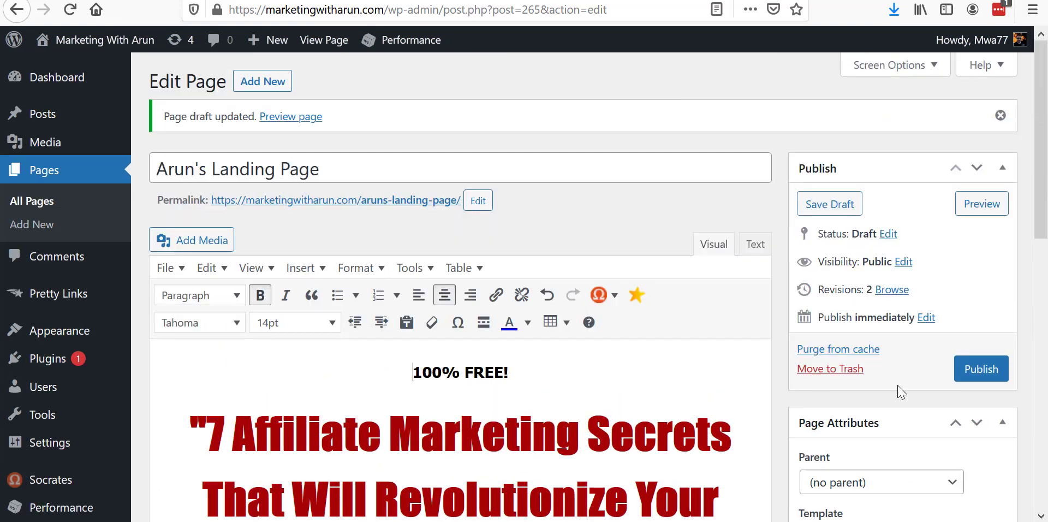
left_click(991, 371)
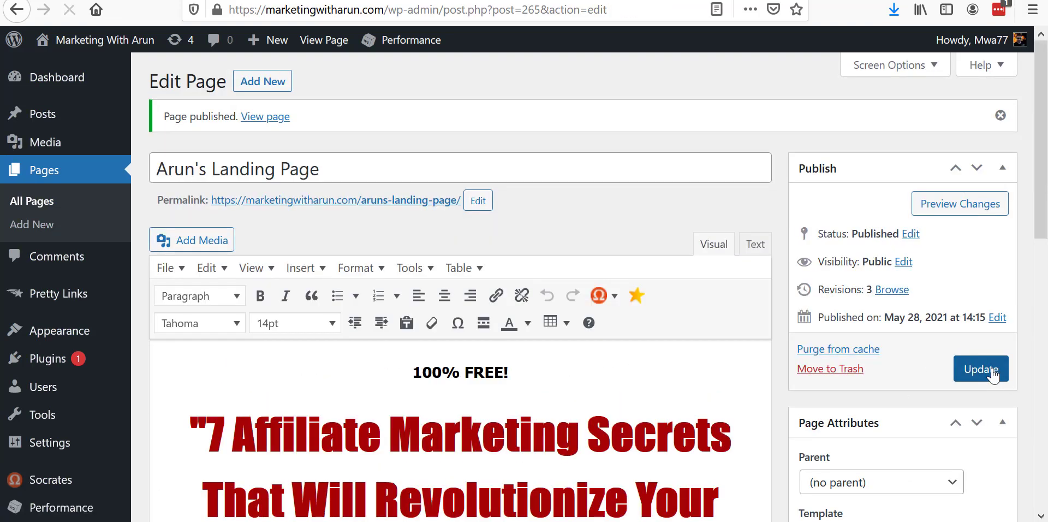
- Reload the landing page preview, check the opt-in form and footer, and return to the page editor
scroll(709, 412, "down", 5)
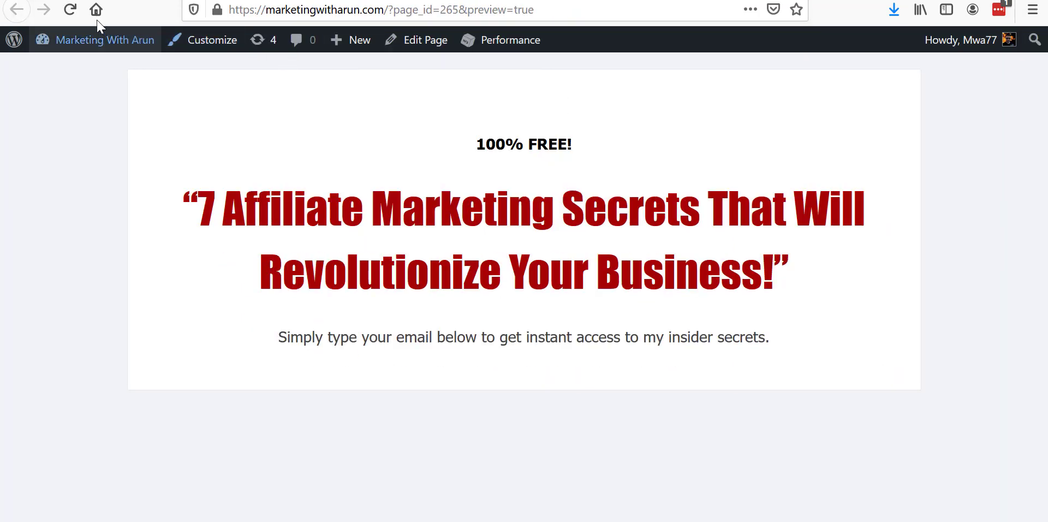
left_click(70, 9)
scroll(791, 257, "down", 1)
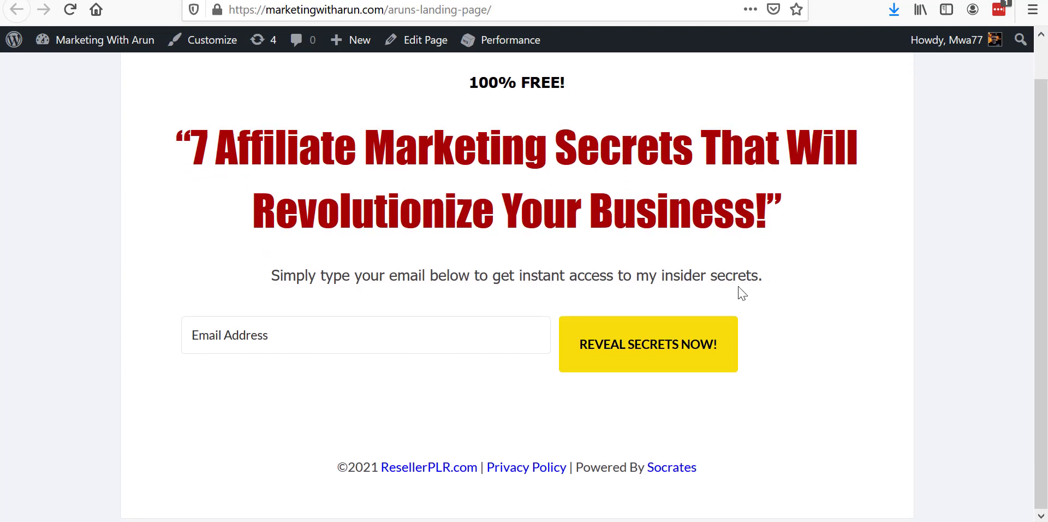
scroll(747, 295, "up", 1)
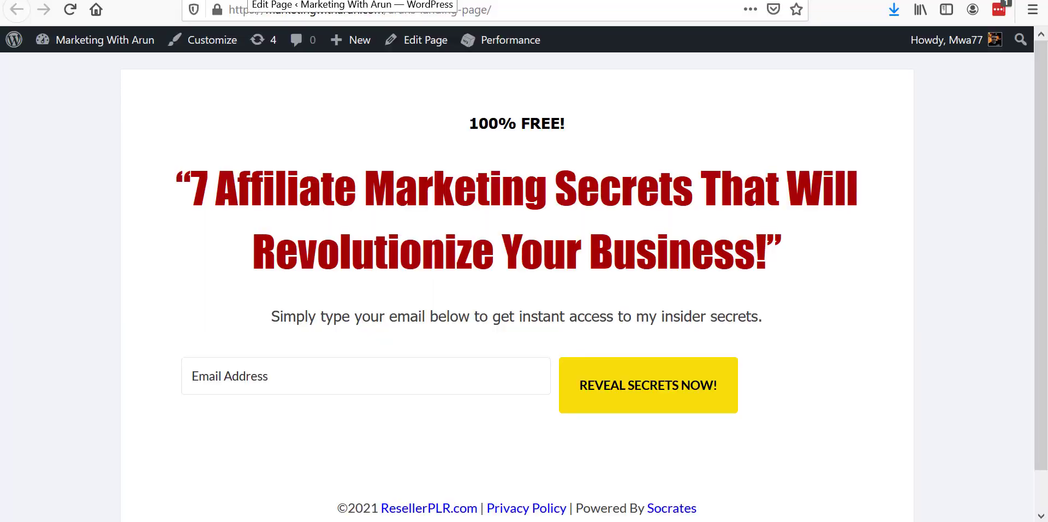
key("ctrl+Tab")
scroll(498, 357, "up", 5)
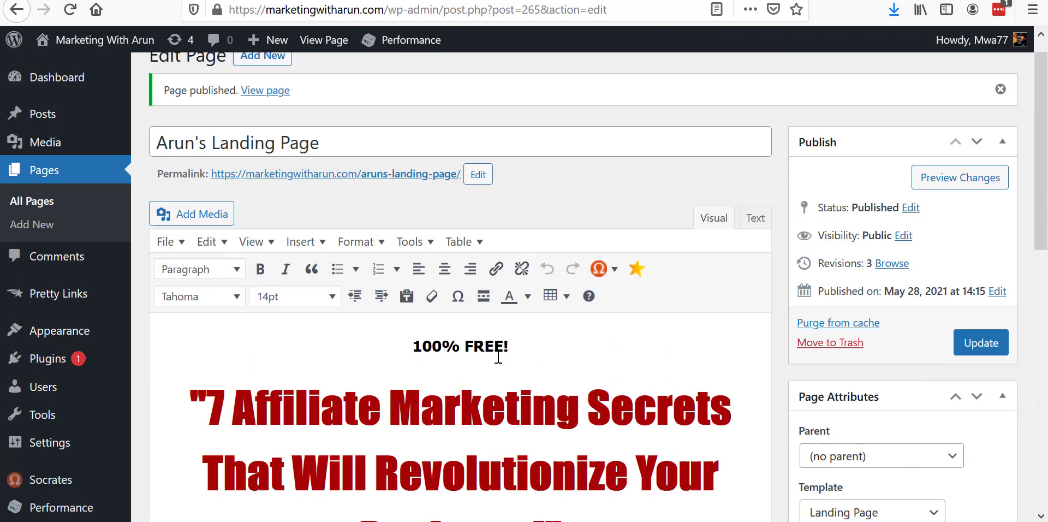